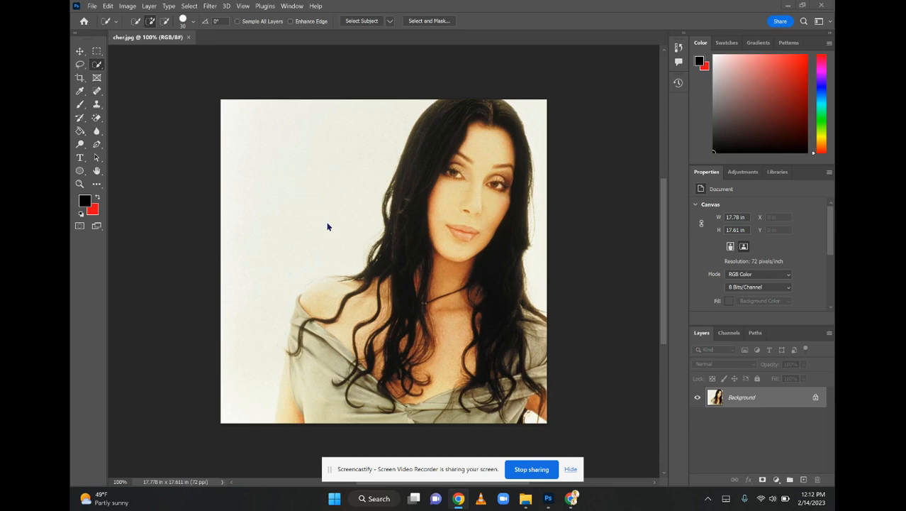
Select the woman with Select Subject and paste a copy of her onto a new layer
{"action": "left_click", "coordinate": [193, 7]}
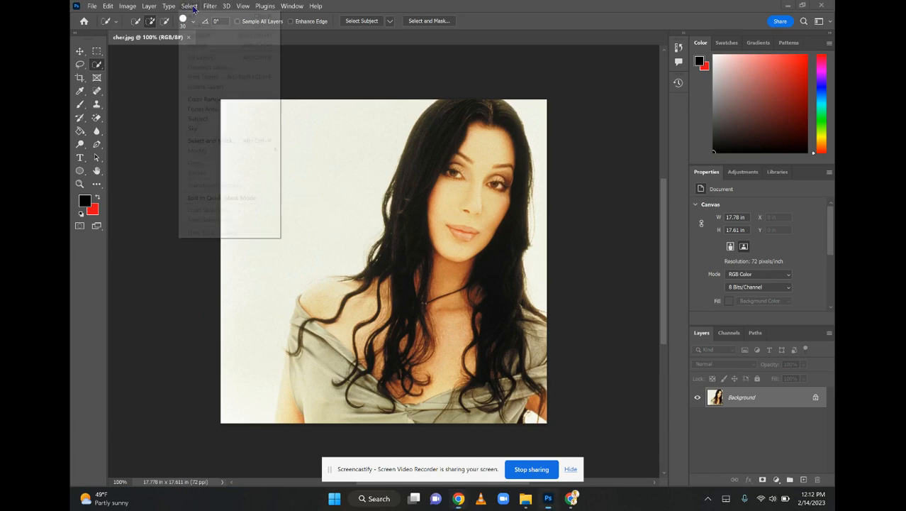
{"action": "left_click", "coordinate": [199, 121]}
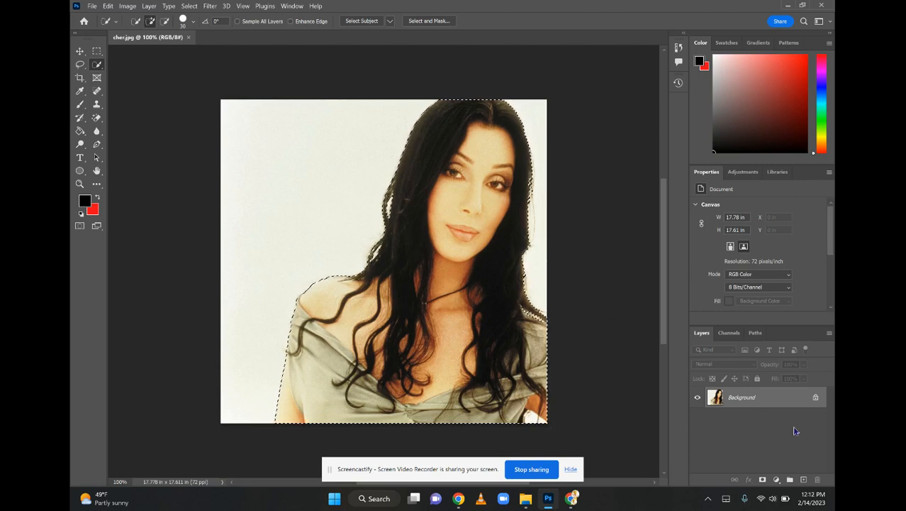
{"action": "left_click", "coordinate": [803, 480]}
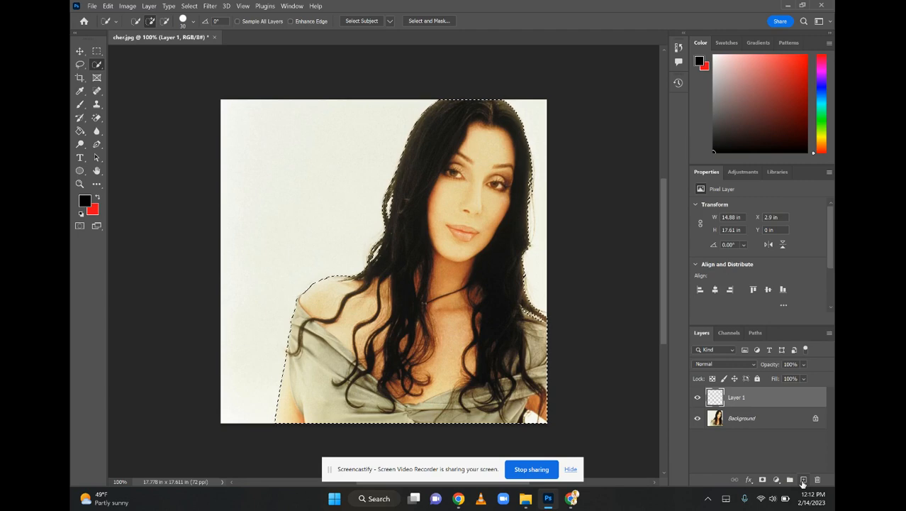
{"action": "key", "text": "ctrl+v"}
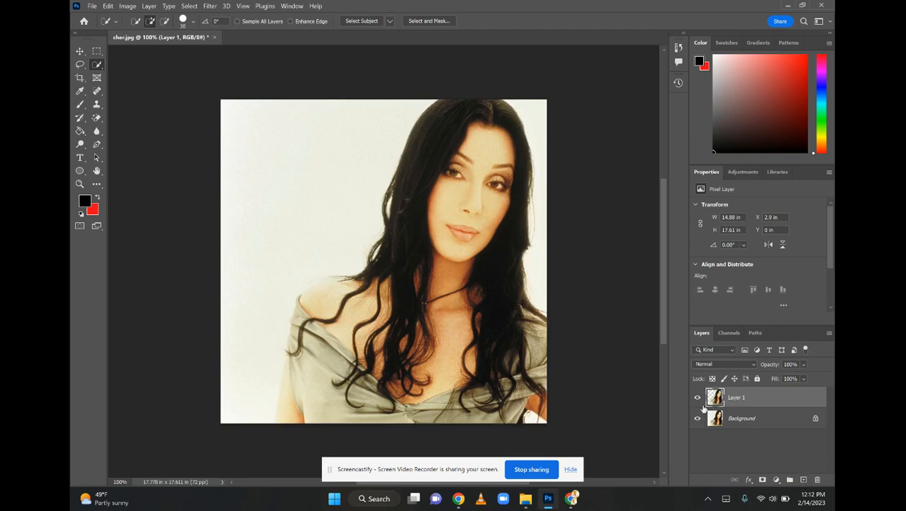
Rename the new cutout layer as Subject
{"action": "double_click", "coordinate": [739, 400]}
{"action": "type", "text": "Su"}
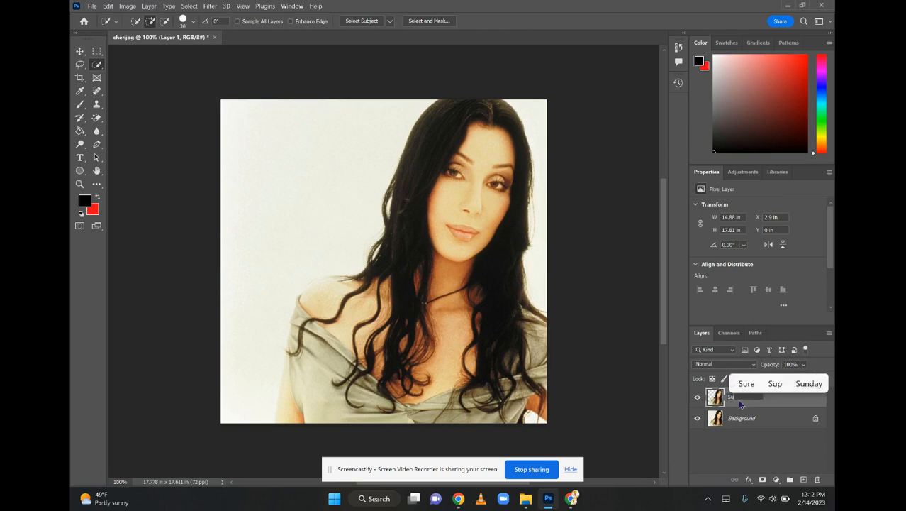
{"action": "type", "text": "bject"}
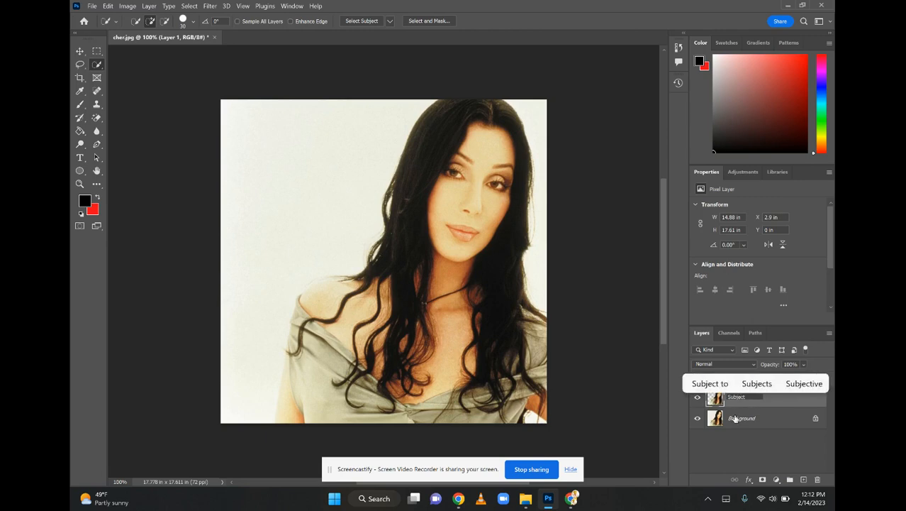
{"action": "key", "text": "Return"}
Convert the locked Background into a regular layer named Original
{"action": "double_click", "coordinate": [737, 418]}
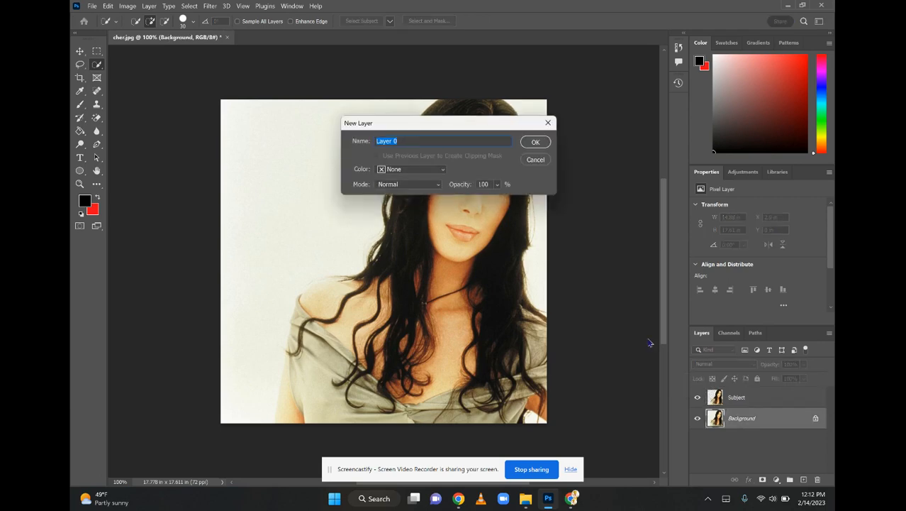
{"action": "type", "text": "Original"}
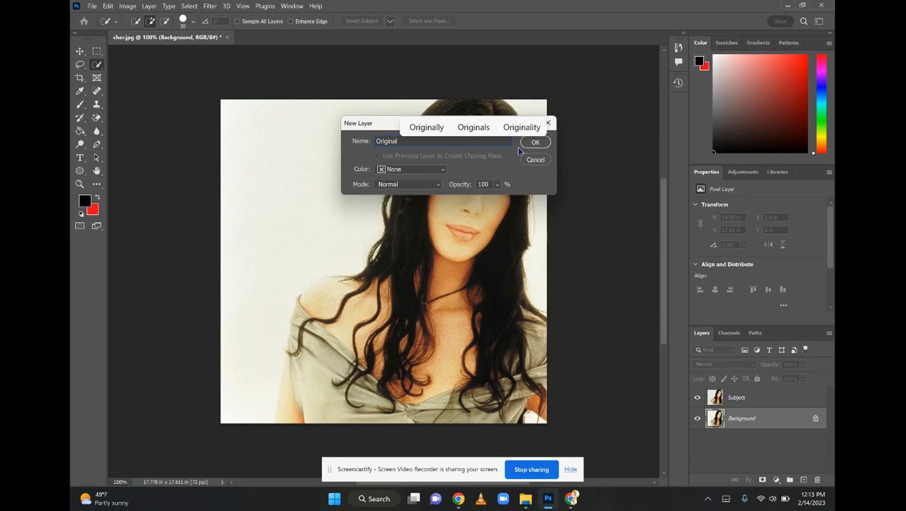
{"action": "left_click", "coordinate": [535, 142]}
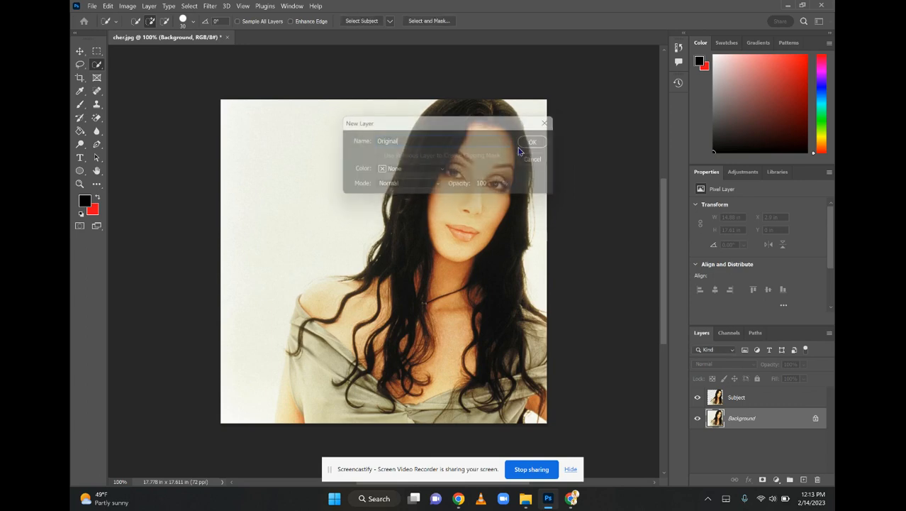
Hide the Original layer and apply a Threshold adjustment at level 172 to the Subject layer
{"action": "left_click", "coordinate": [741, 399]}
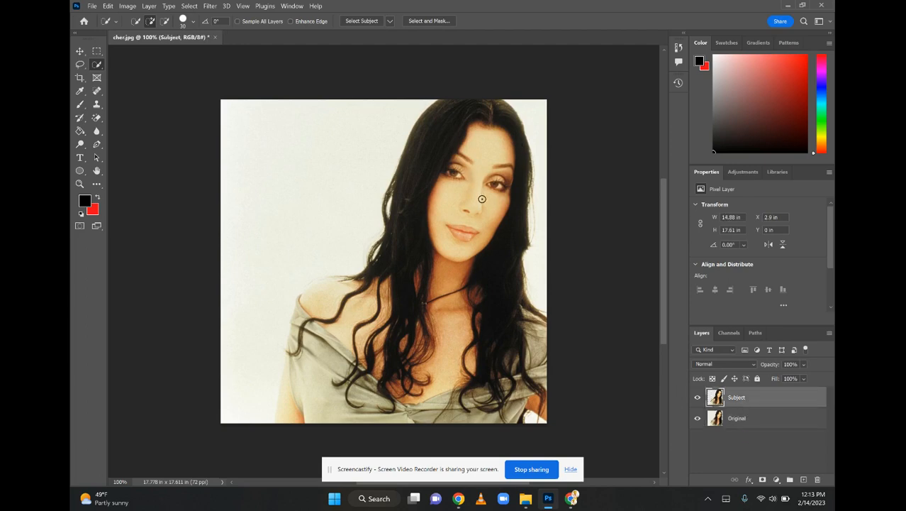
{"action": "left_click", "coordinate": [697, 418]}
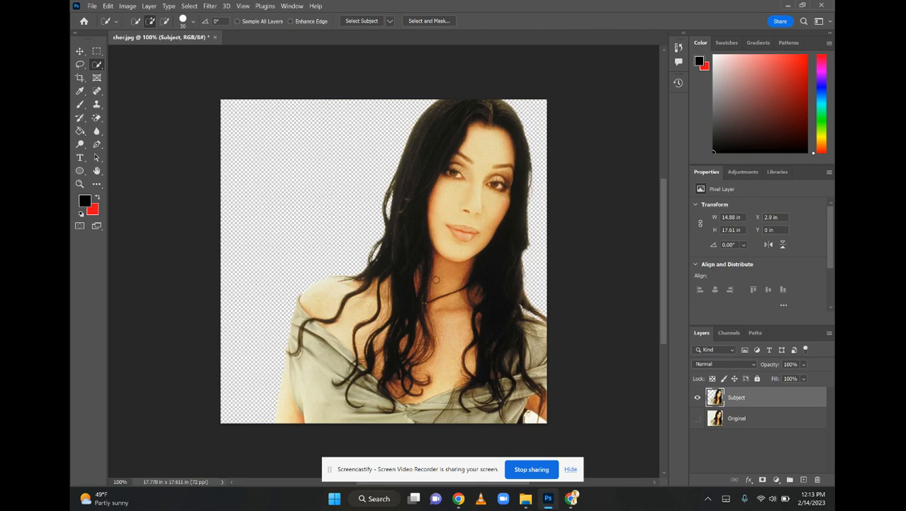
{"action": "left_click", "coordinate": [131, 7]}
{"action": "mouse_move", "coordinate": [143, 29]}
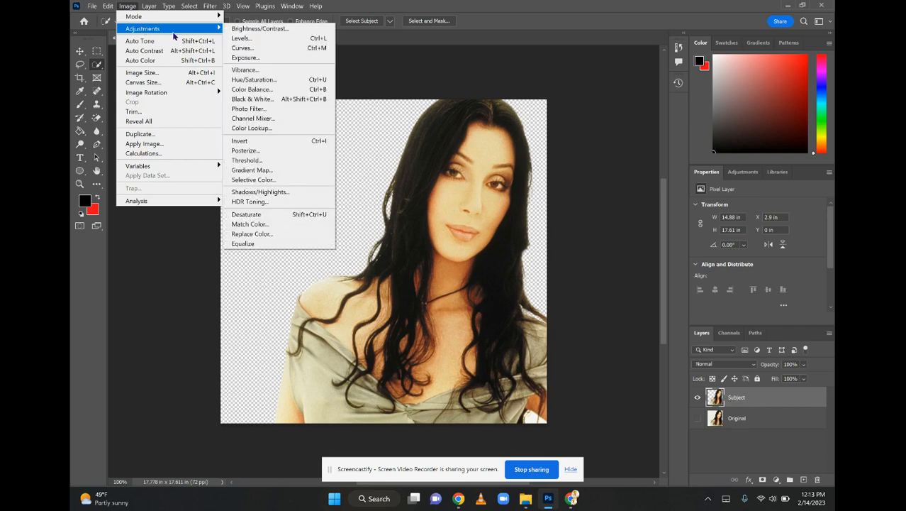
{"action": "left_click", "coordinate": [261, 162]}
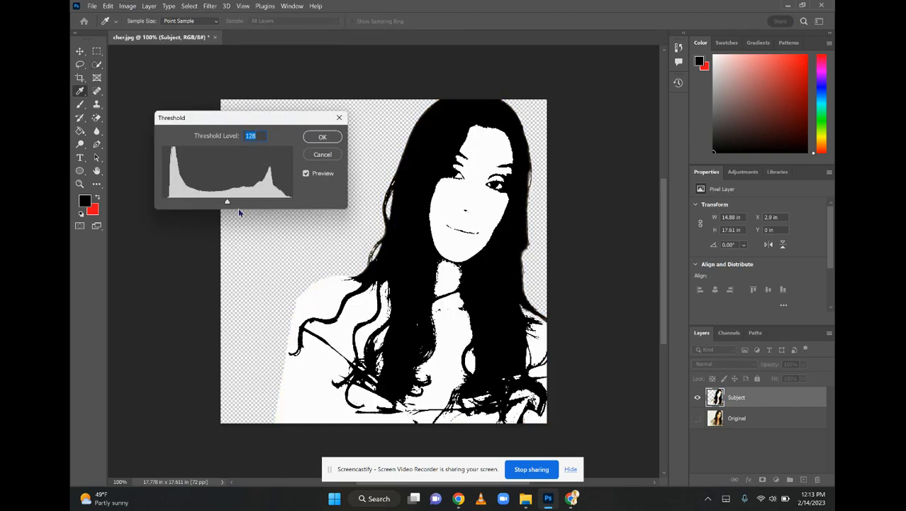
{"action": "left_click_drag", "start_coordinate": [228, 204], "coordinate": [250, 198]}
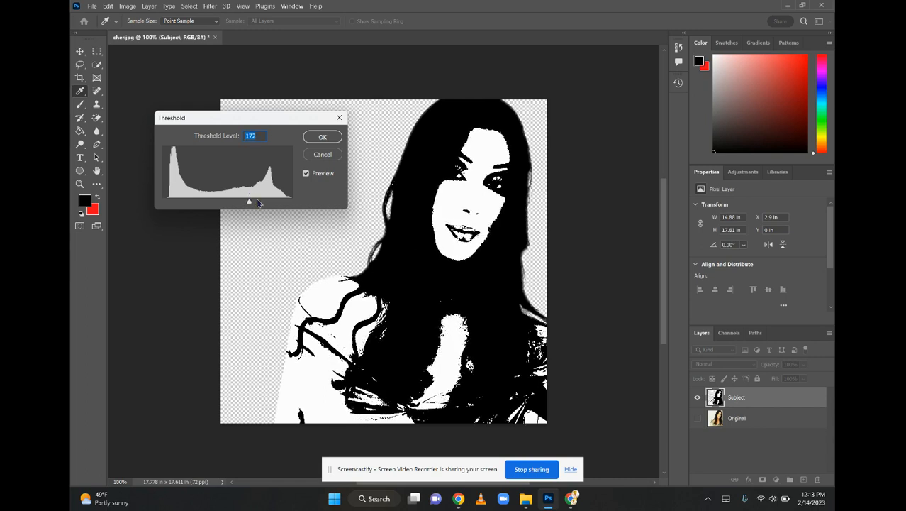
{"action": "left_click", "coordinate": [323, 140]}
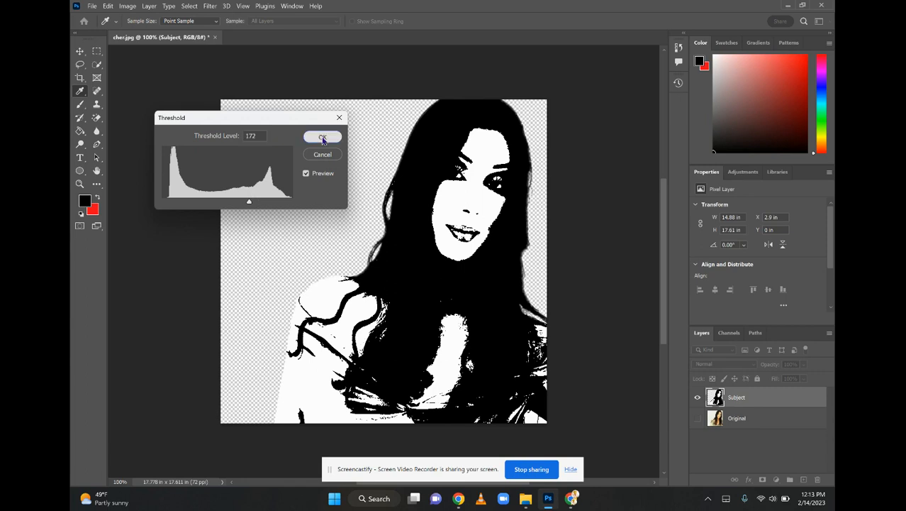
Show the Original layer in place of the Subject layer and select the woman on it with Select Subject
{"action": "left_click", "coordinate": [697, 418]}
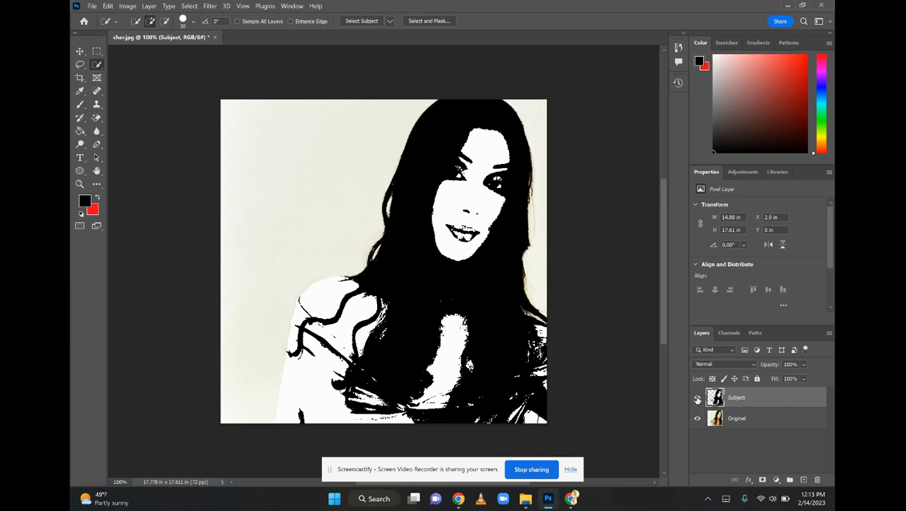
{"action": "left_click", "coordinate": [697, 397]}
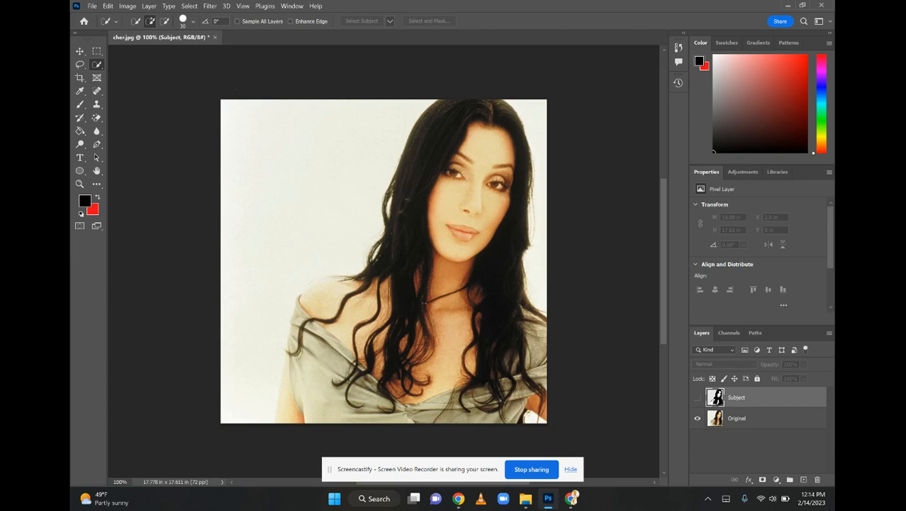
{"action": "left_click", "coordinate": [799, 423]}
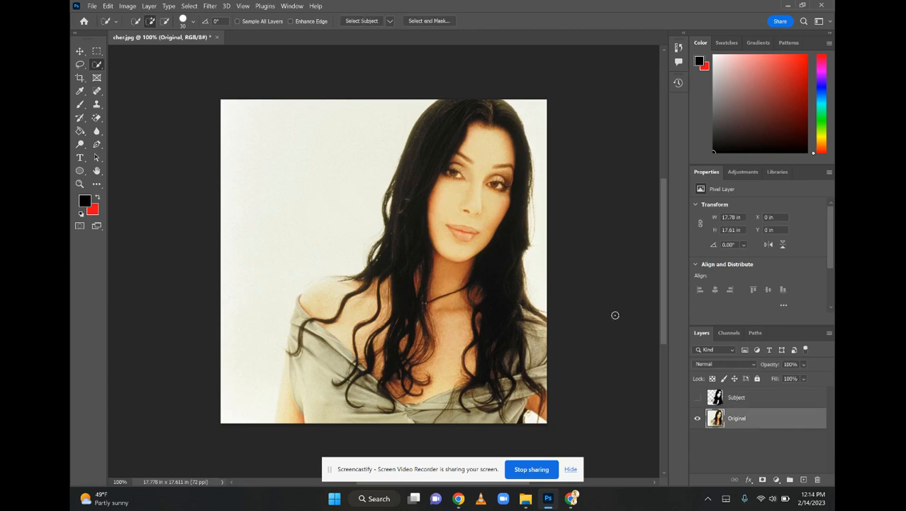
{"action": "left_click", "coordinate": [190, 6]}
{"action": "left_click", "coordinate": [199, 119]}
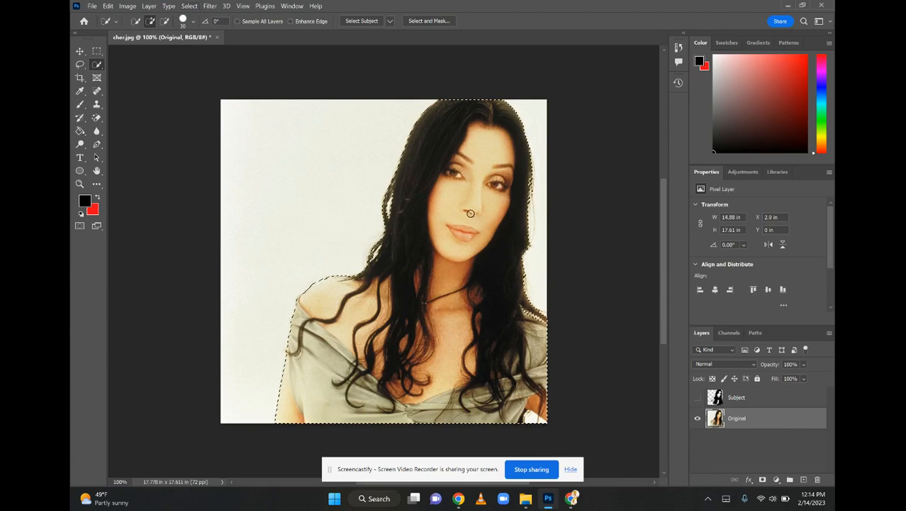
Create a new layer named face/body while keeping the selection, and hide the Original layer
{"action": "right_click", "coordinate": [433, 181]}
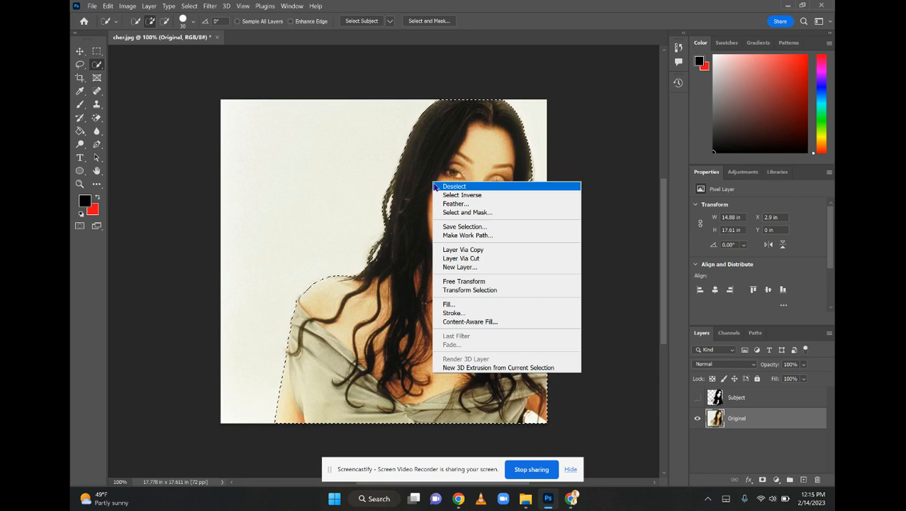
{"action": "left_click", "coordinate": [459, 268]}
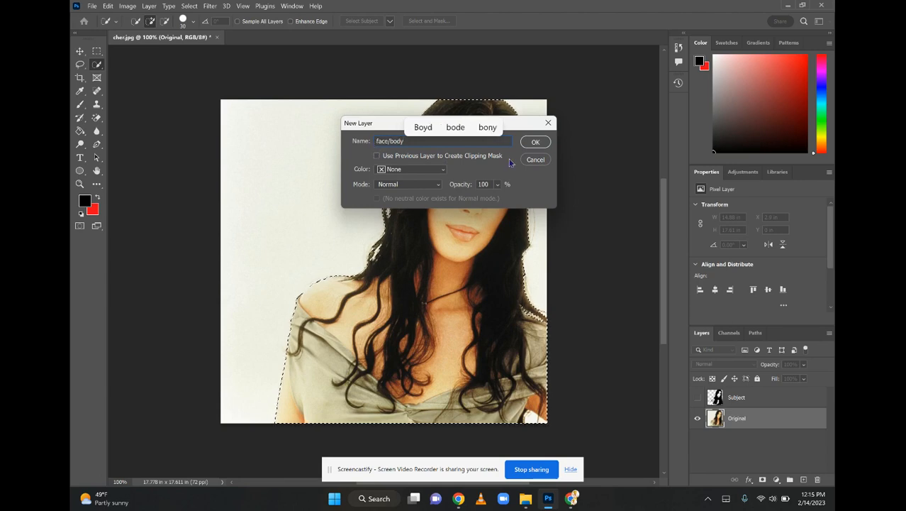
{"action": "left_click", "coordinate": [527, 143]}
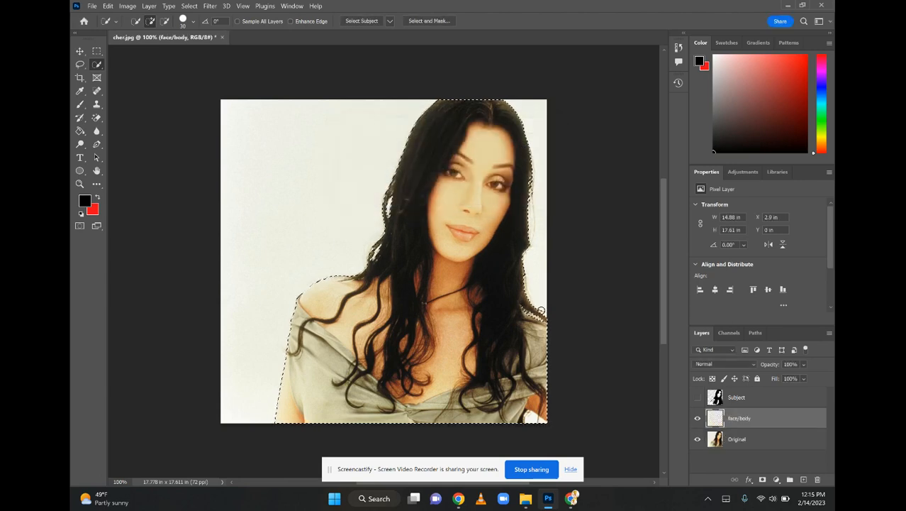
{"action": "left_click", "coordinate": [698, 440]}
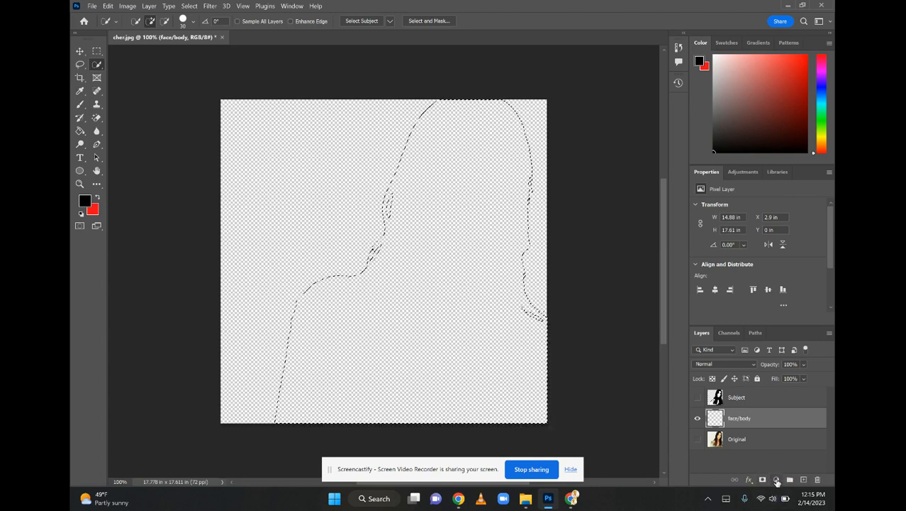
Fill the selected silhouette on the face/body layer with a bright cyan Solid Color, 02f3fc
{"action": "left_click", "coordinate": [777, 480]}
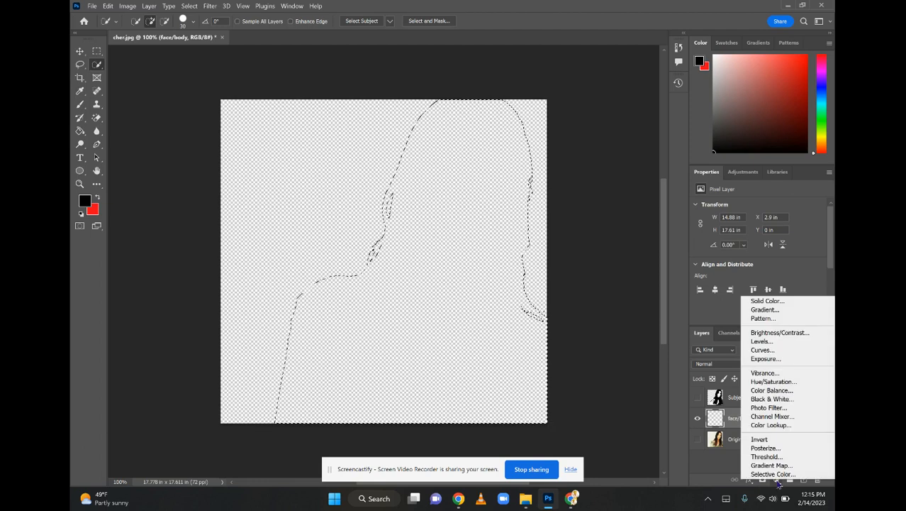
{"action": "left_click", "coordinate": [762, 303]}
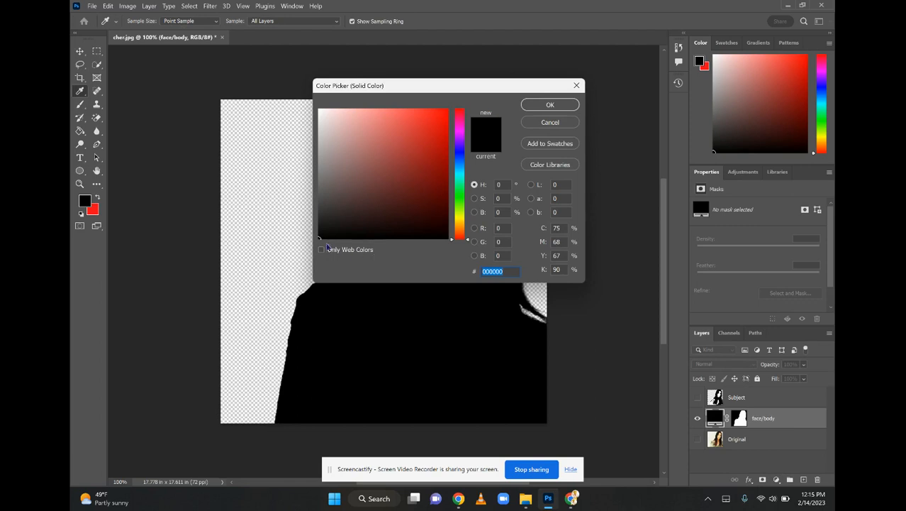
{"action": "mouse_move", "coordinate": [333, 221]}
{"action": "left_mouse_down"}
{"action": "mouse_move", "coordinate": [384, 176]}
{"action": "mouse_move", "coordinate": [454, 173]}
{"action": "mouse_move", "coordinate": [447, 111]}
{"action": "left_mouse_up"}
{"action": "left_click", "coordinate": [459, 175]}
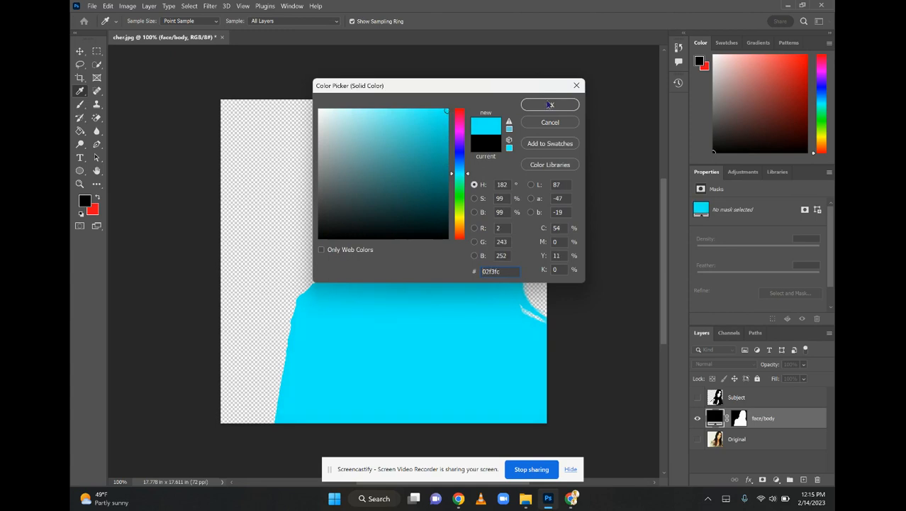
{"action": "left_click", "coordinate": [548, 107]}
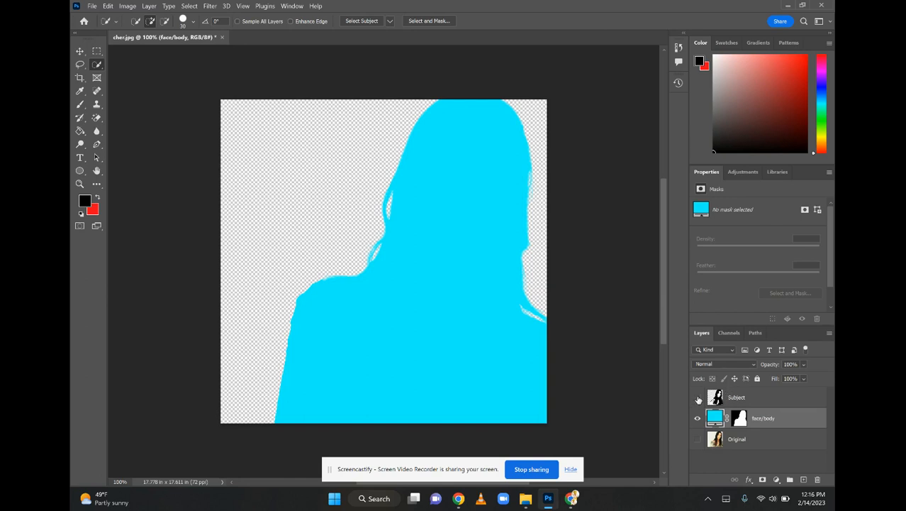
Show the Subject layer, move it below face/body, and set the face/body blend mode to Multiply
{"action": "left_click", "coordinate": [697, 399]}
{"action": "left_click_drag", "start_coordinate": [732, 399], "coordinate": [750, 432]}
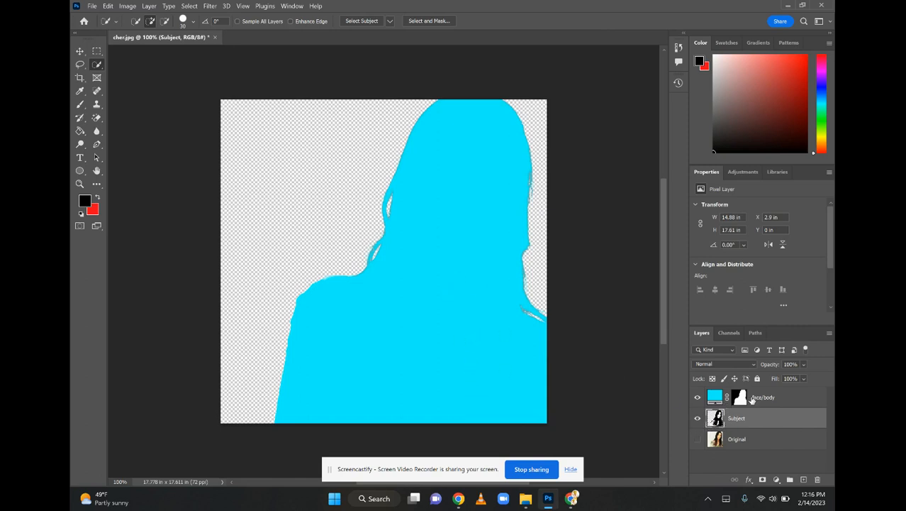
{"action": "left_click", "coordinate": [787, 405]}
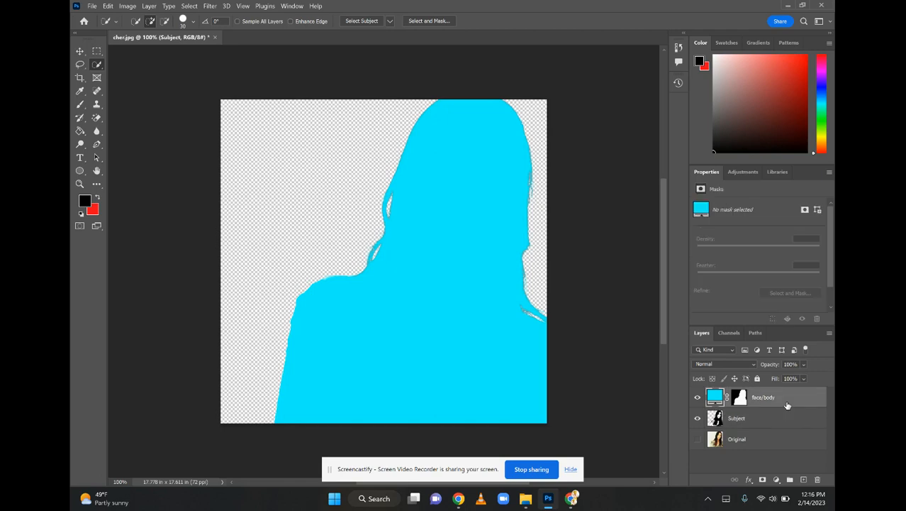
{"action": "left_click", "coordinate": [696, 366]}
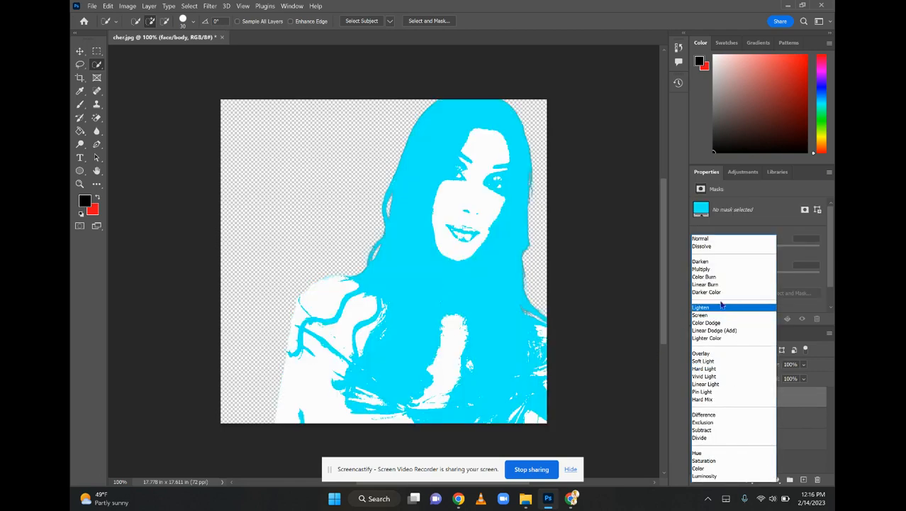
{"action": "left_click", "coordinate": [701, 270]}
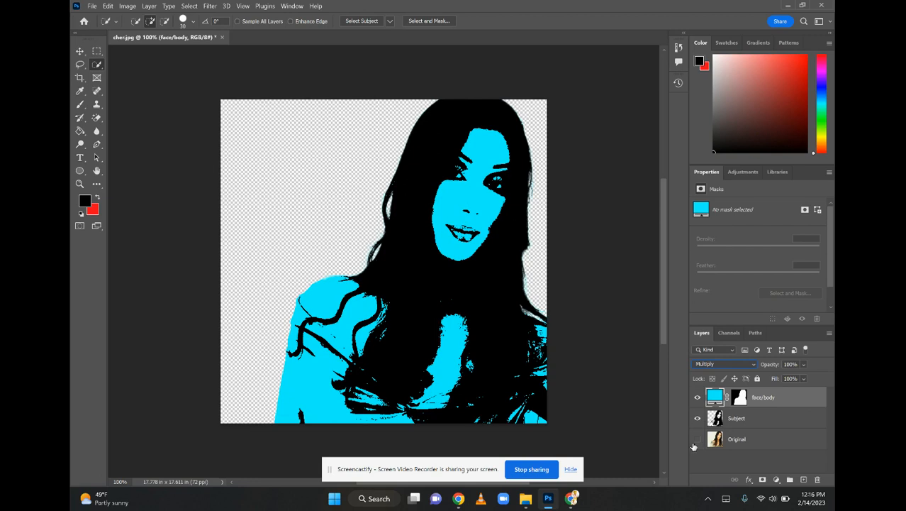
Show only the Original layer and select the woman's lips with the Quick Selection tool
{"action": "left_click", "coordinate": [698, 419]}
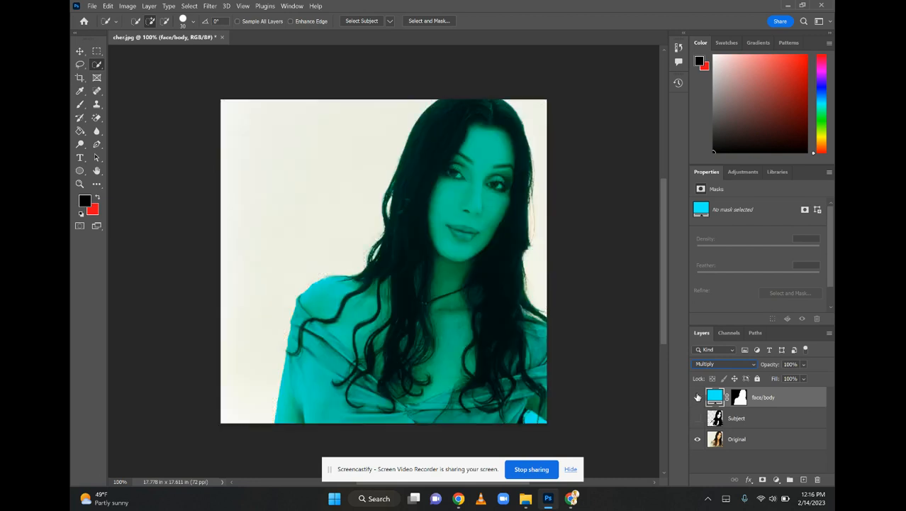
{"action": "left_click", "coordinate": [696, 398]}
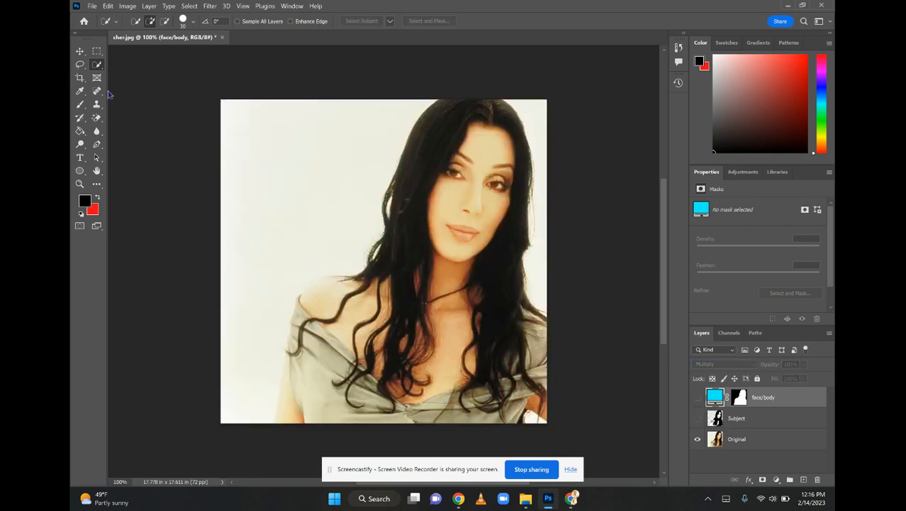
{"action": "mouse_move", "coordinate": [466, 233]}
{"action": "left_mouse_down"}
{"action": "mouse_move", "coordinate": [451, 230]}
{"action": "mouse_move", "coordinate": [470, 236]}
{"action": "left_mouse_up"}
Create a new layer named lips while keeping the lip selection active
{"action": "right_click", "coordinate": [464, 231]}
{"action": "left_click", "coordinate": [498, 319]}
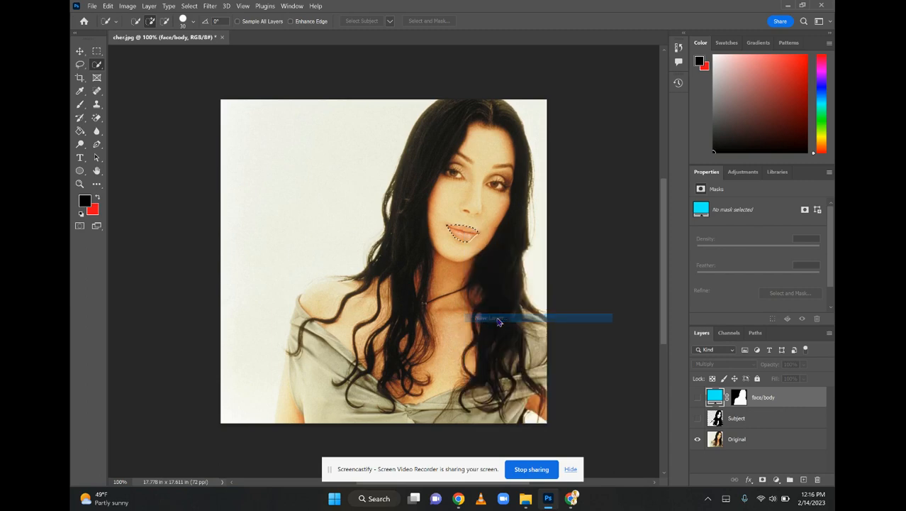
{"action": "type", "text": "lips"}
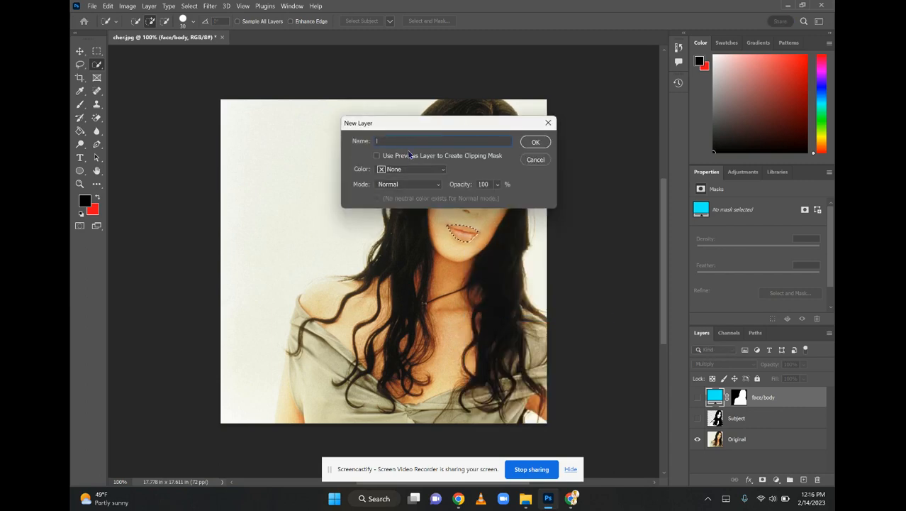
{"action": "left_click", "coordinate": [536, 142]}
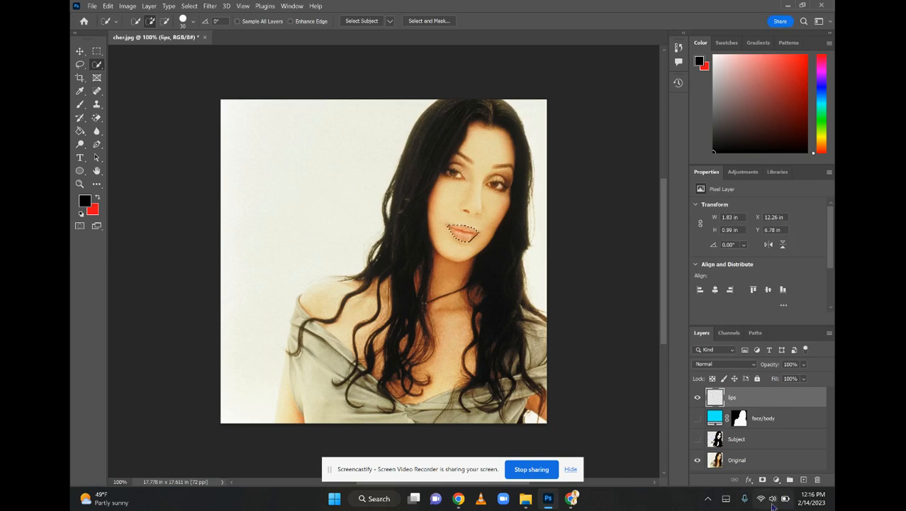
Fill the lip selection on the lips layer with a bright green Solid Color
{"action": "left_click", "coordinate": [776, 480]}
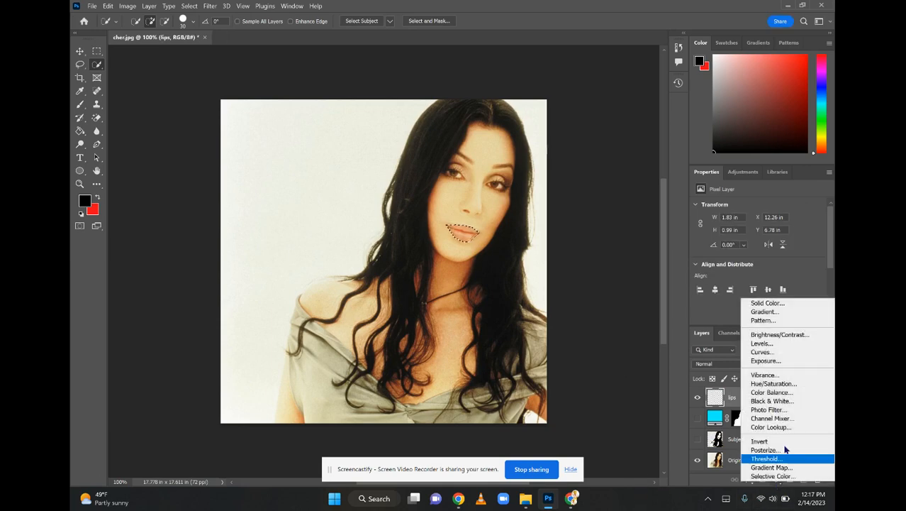
{"action": "left_click", "coordinate": [763, 303]}
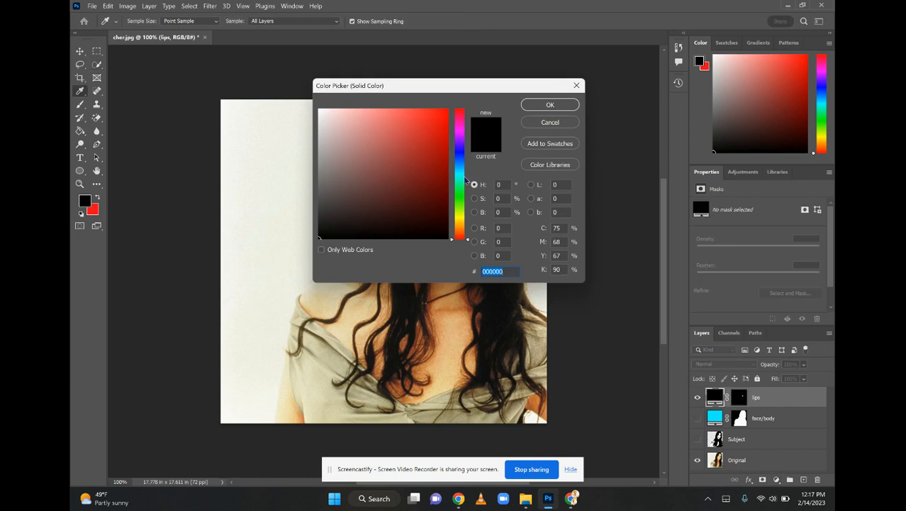
{"action": "left_click", "coordinate": [457, 197]}
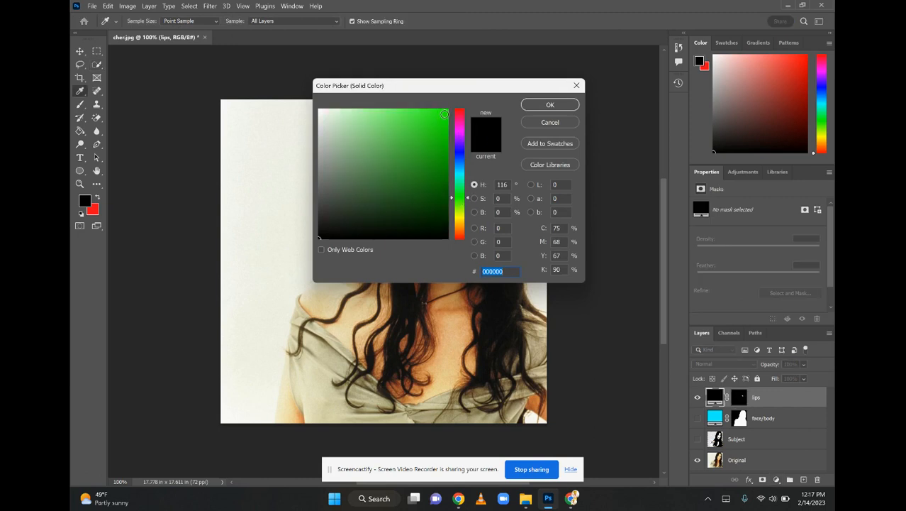
{"action": "left_click", "coordinate": [443, 114]}
{"action": "left_click", "coordinate": [551, 105]}
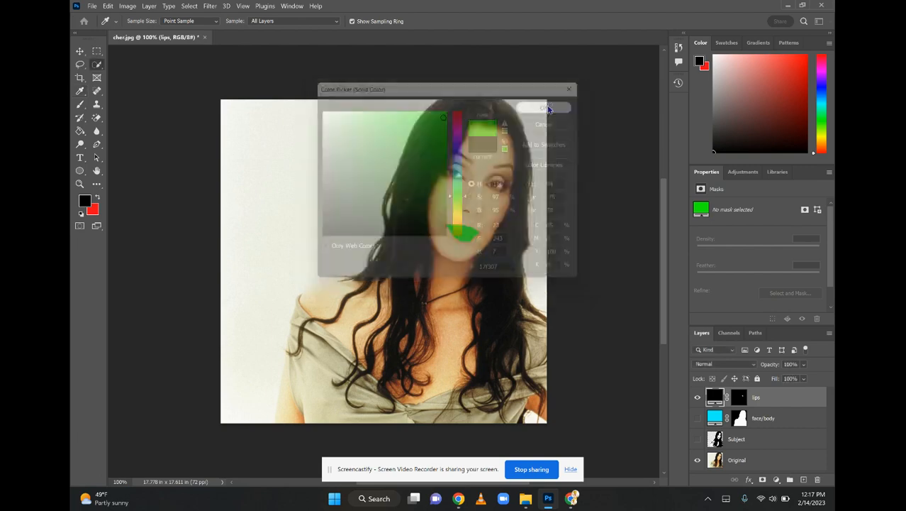
Show the Subject and face/body layers and set the lips layer's blend mode to Multiply
{"action": "left_click", "coordinate": [698, 439]}
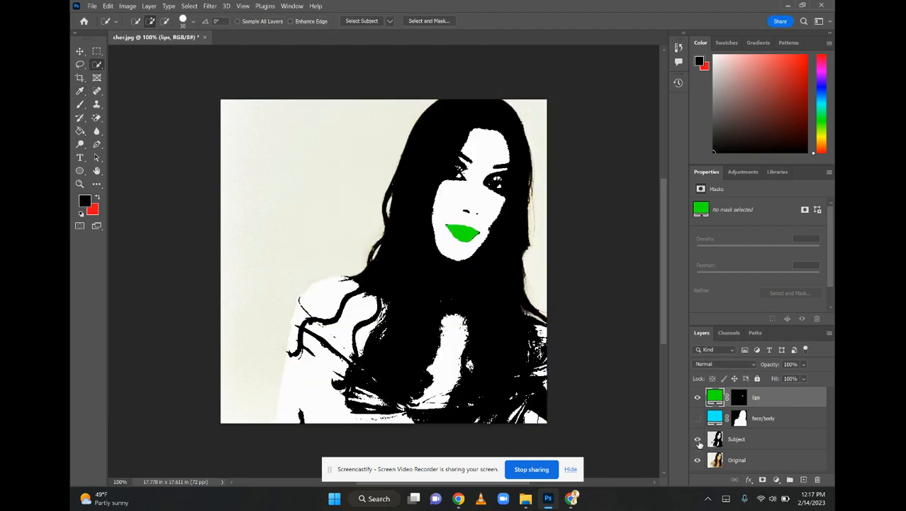
{"action": "left_click", "coordinate": [710, 364]}
{"action": "left_click", "coordinate": [701, 266]}
{"action": "left_click", "coordinate": [698, 420]}
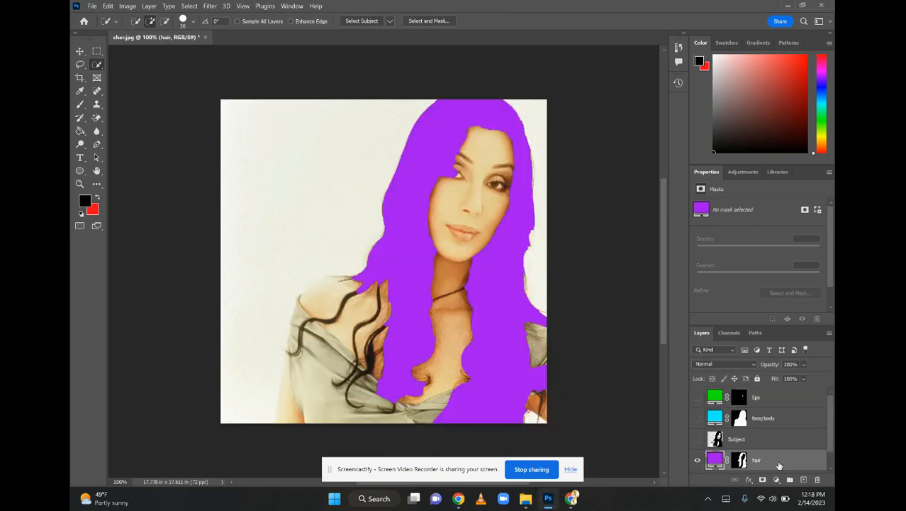
Place the hair layer between face/body and Subject, show Subject, and set the hair blend mode to Multiply
{"action": "left_click_drag", "start_coordinate": [778, 466], "coordinate": [756, 438]}
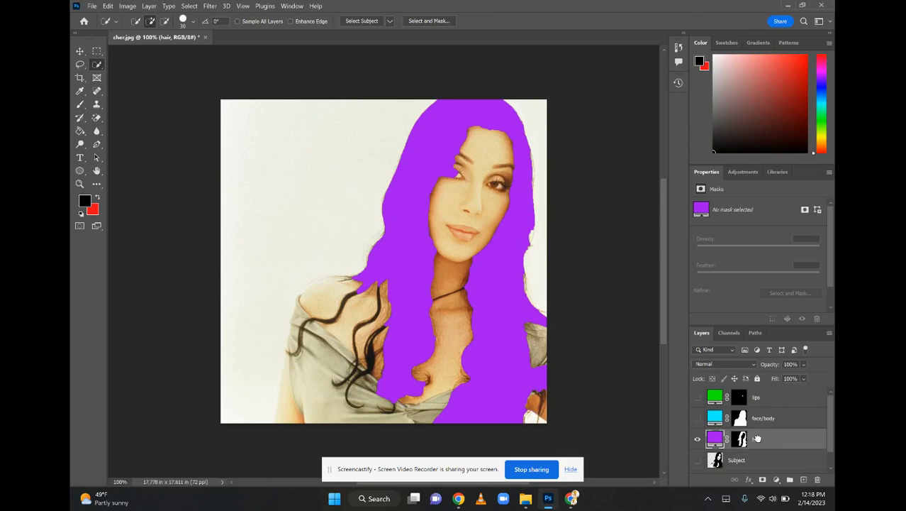
{"action": "left_click", "coordinate": [698, 460]}
{"action": "left_click", "coordinate": [709, 364]}
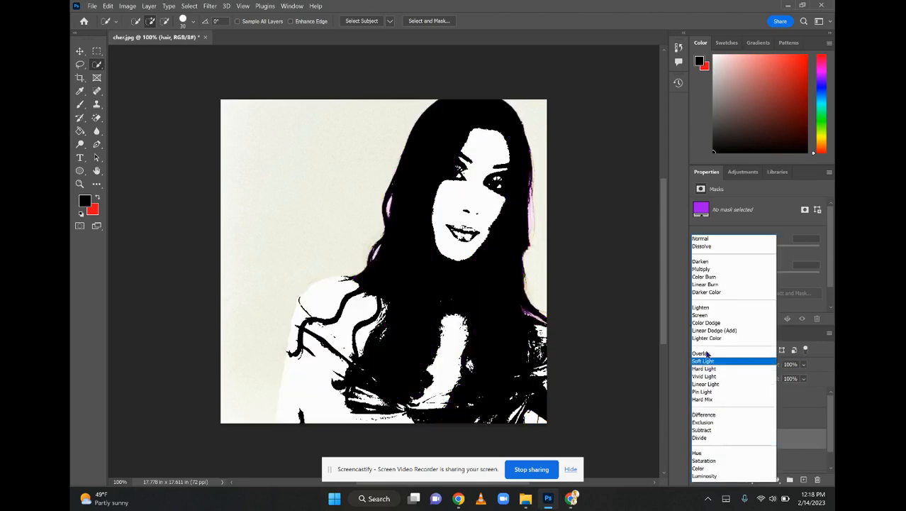
{"action": "left_click", "coordinate": [702, 276]}
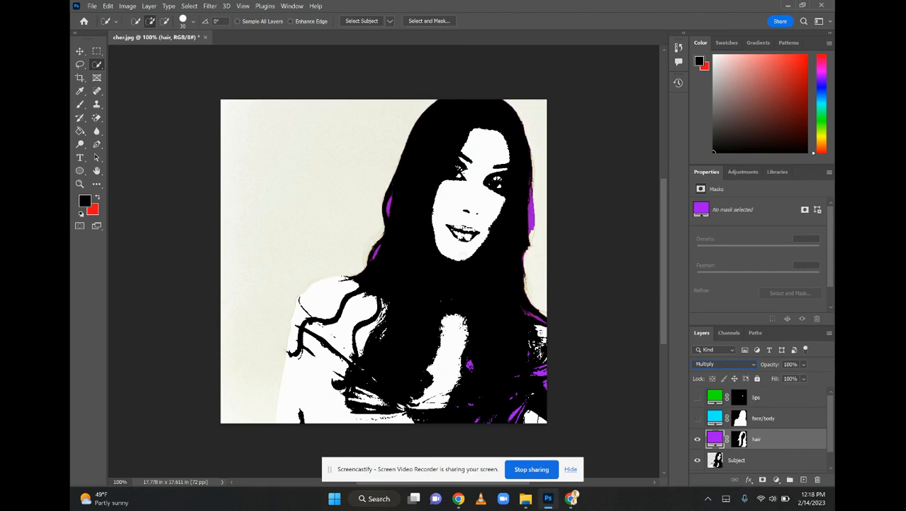
Show only the Original layer and quick-select the woman's hair, subtracting the neck, face and background from the selection
{"action": "left_click", "coordinate": [698, 459]}
{"action": "scroll", "coordinate": [700, 454], "scroll_direction": "down", "scroll_amount": 1}
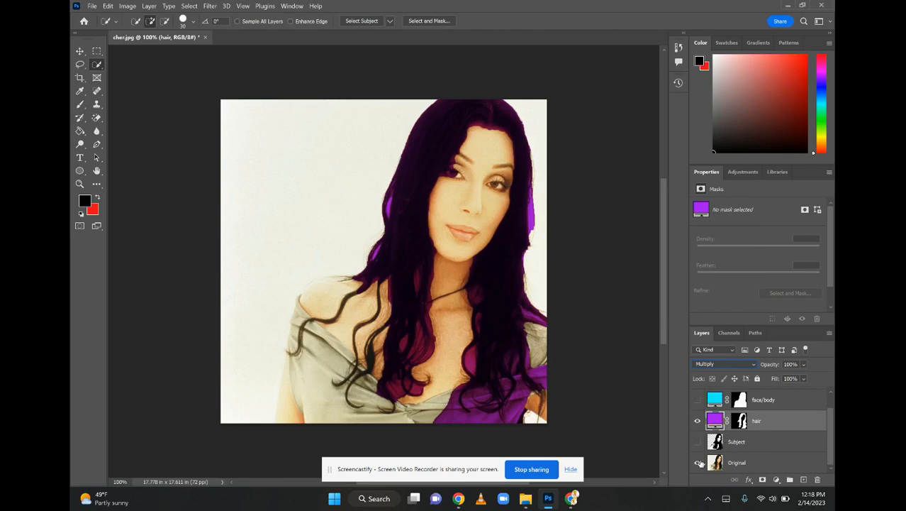
{"action": "left_click", "coordinate": [734, 468]}
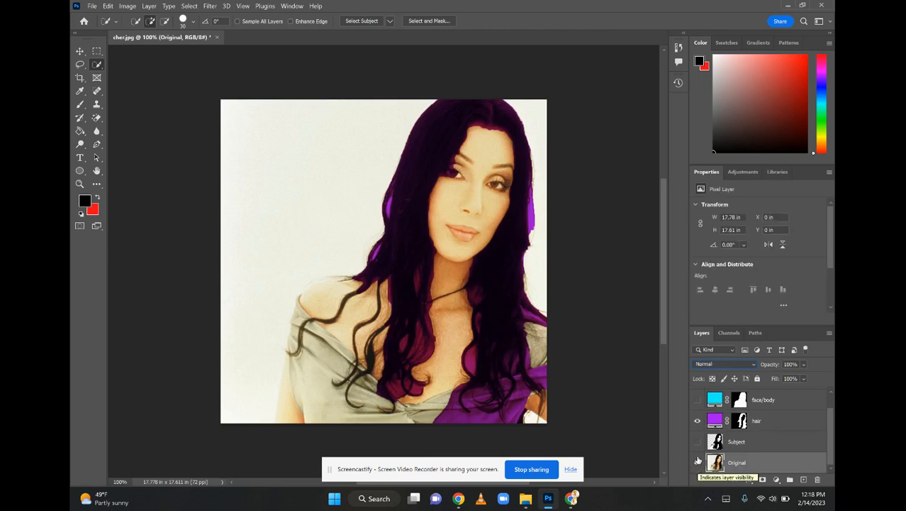
{"action": "left_click", "coordinate": [697, 420]}
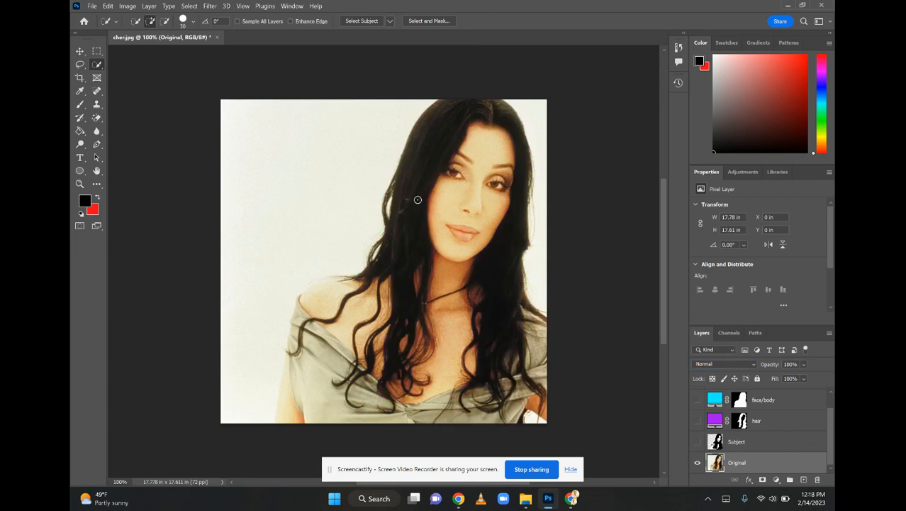
{"action": "mouse_move", "coordinate": [417, 198]}
{"action": "left_mouse_down"}
{"action": "mouse_move", "coordinate": [441, 118]}
{"action": "mouse_move", "coordinate": [503, 114]}
{"action": "mouse_move", "coordinate": [537, 193]}
{"action": "mouse_move", "coordinate": [489, 302]}
{"action": "mouse_move", "coordinate": [492, 363]}
{"action": "mouse_move", "coordinate": [369, 354]}
{"action": "mouse_move", "coordinate": [392, 286]}
{"action": "mouse_move", "coordinate": [392, 225]}
{"action": "mouse_move", "coordinate": [409, 323]}
{"action": "left_mouse_up"}
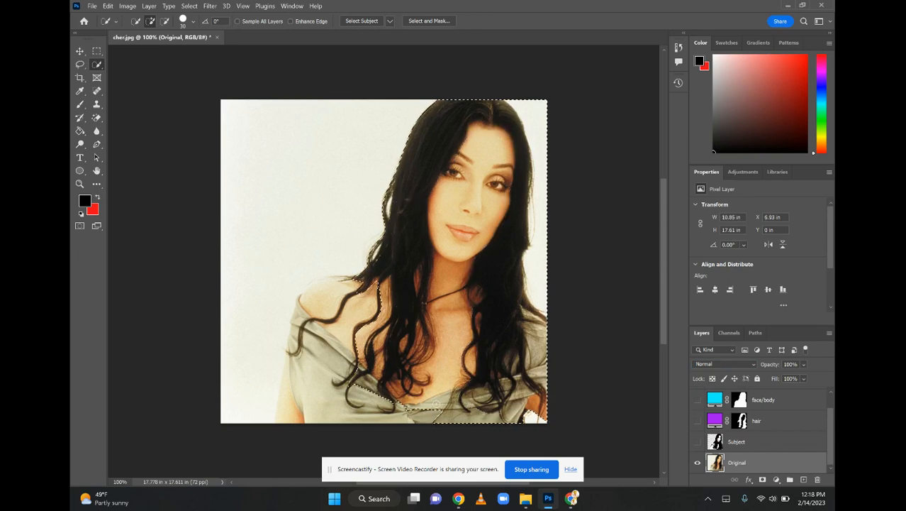
{"action": "mouse_move", "coordinate": [425, 388]}
{"action": "left_mouse_down"}
{"action": "mouse_move", "coordinate": [444, 350]}
{"action": "mouse_move", "coordinate": [441, 263]}
{"action": "left_mouse_up"}
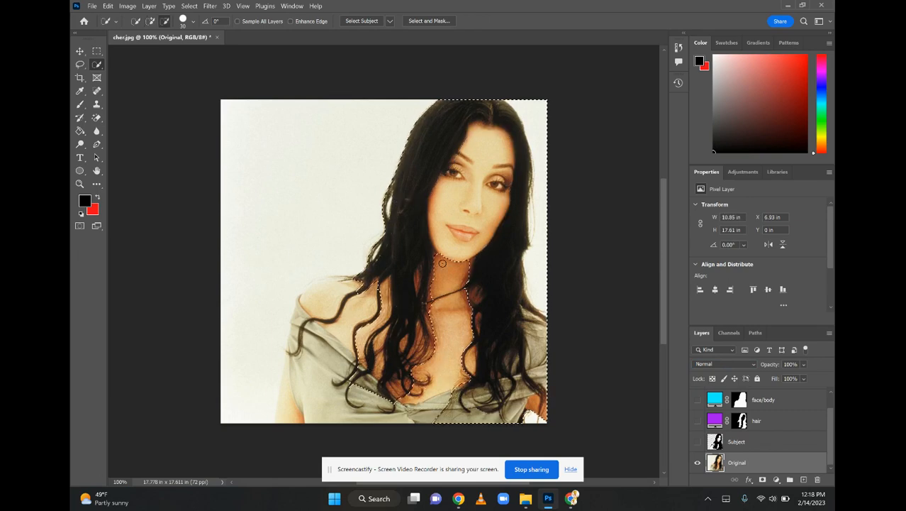
{"action": "left_click_drag", "start_coordinate": [535, 388], "coordinate": [535, 126]}
{"action": "left_click_drag", "start_coordinate": [470, 213], "coordinate": [473, 162]}
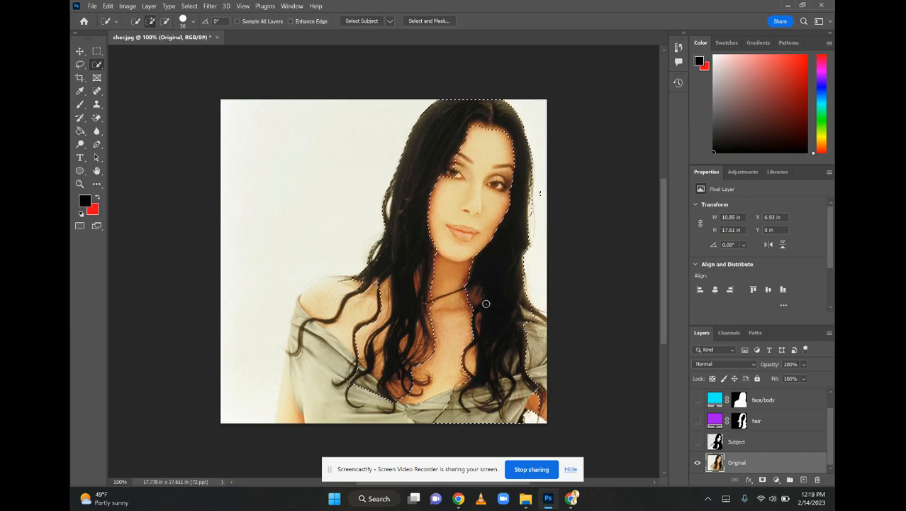
Add a new layer above Original and try to copy the selected hair area from it
{"action": "left_click", "coordinate": [803, 480]}
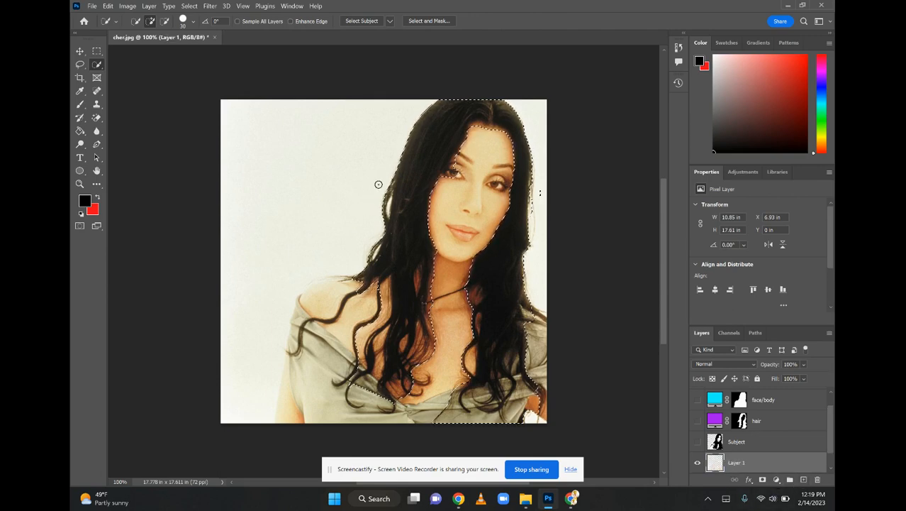
{"action": "right_click", "coordinate": [421, 177]}
{"action": "left_click", "coordinate": [415, 164]}
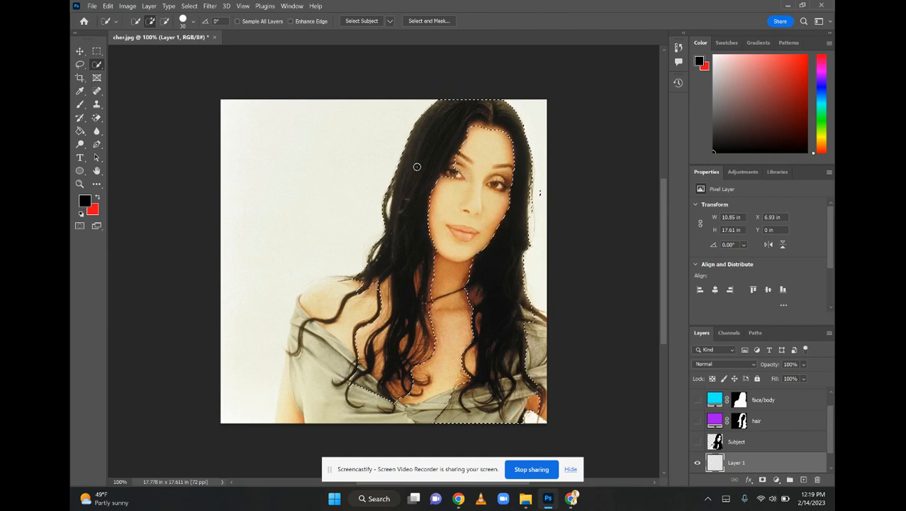
{"action": "key", "text": "ctrl+c"}
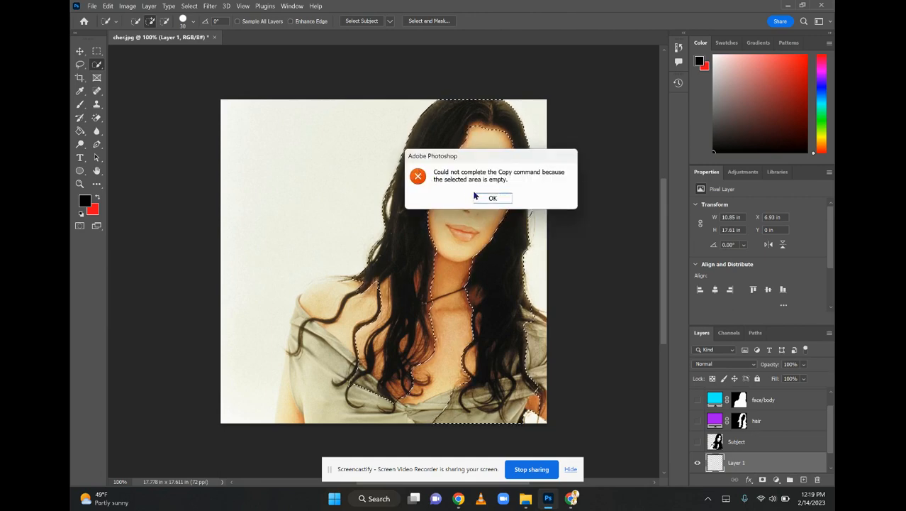
{"action": "left_click", "coordinate": [485, 194]}
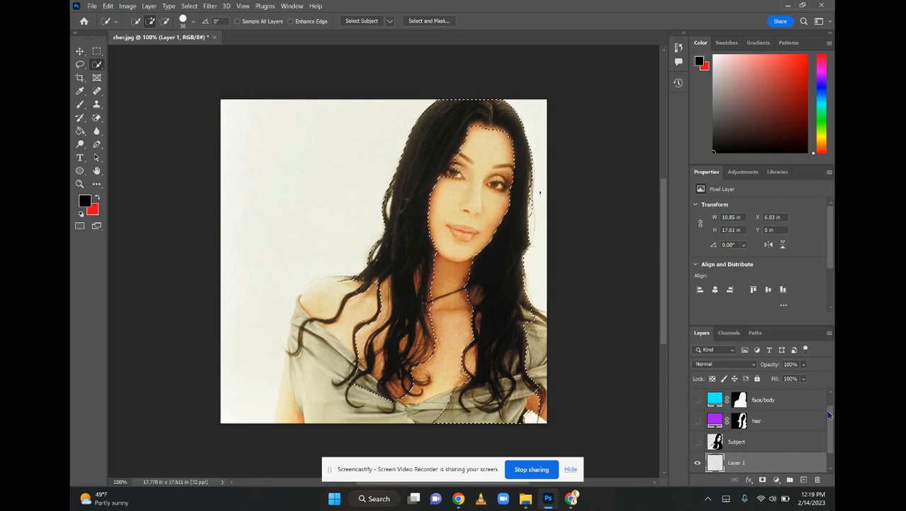
Copy the selected hair from the Original layer, paste it into Layer 1, and hide Original
{"action": "left_click_drag", "start_coordinate": [830, 419], "coordinate": [831, 440]}
{"action": "left_click", "coordinate": [780, 467]}
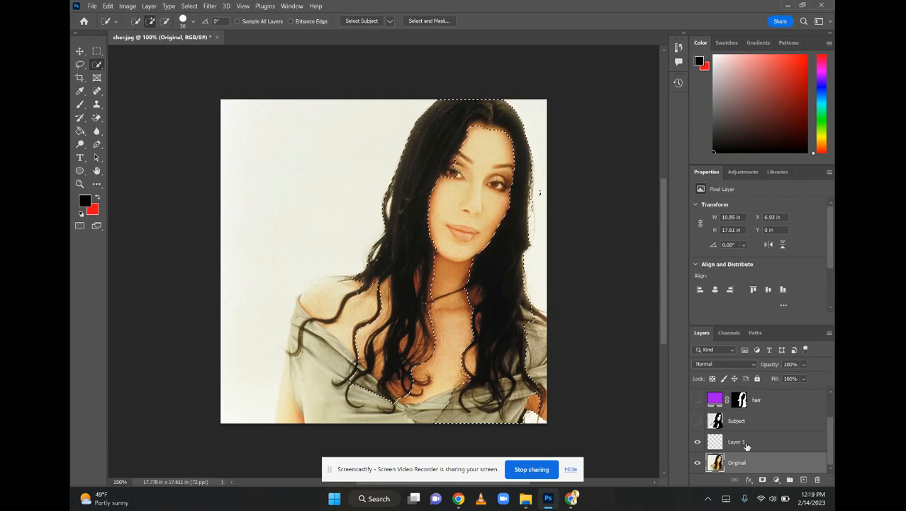
{"action": "left_click", "coordinate": [770, 443]}
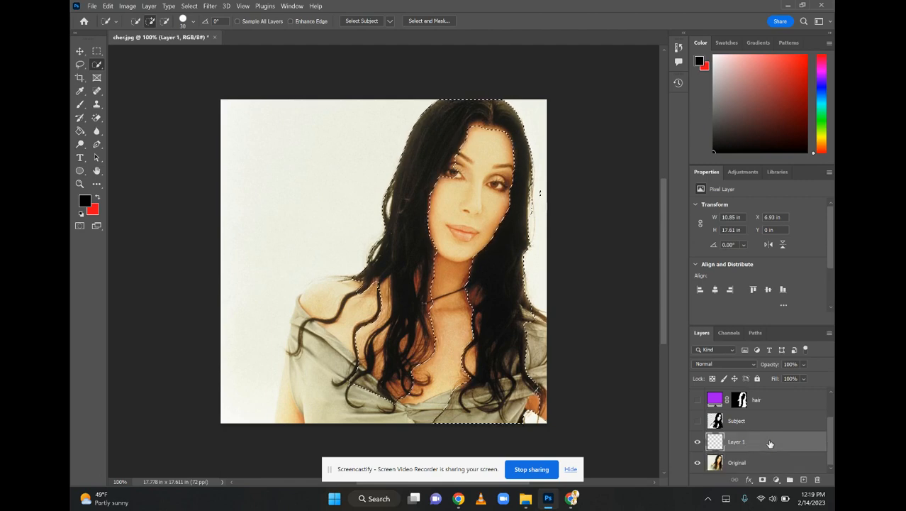
{"action": "key", "text": "ctrl+v"}
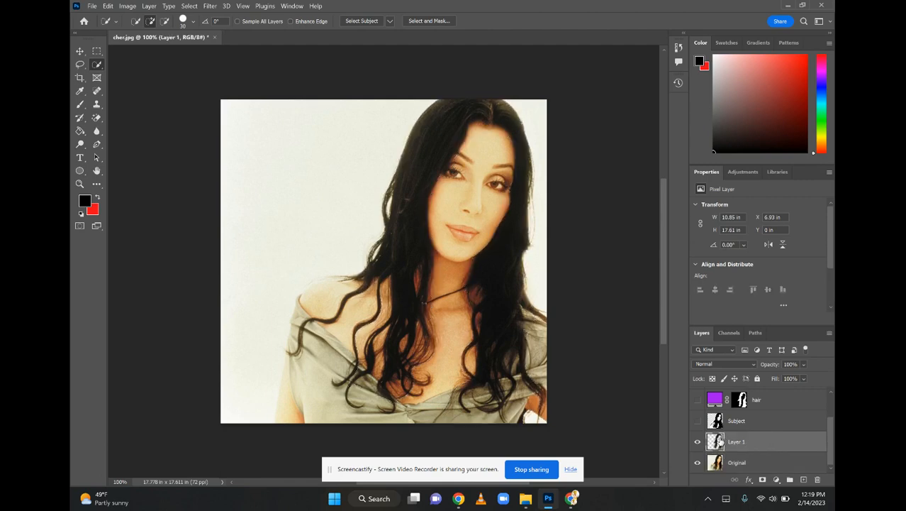
{"action": "left_click", "coordinate": [697, 464]}
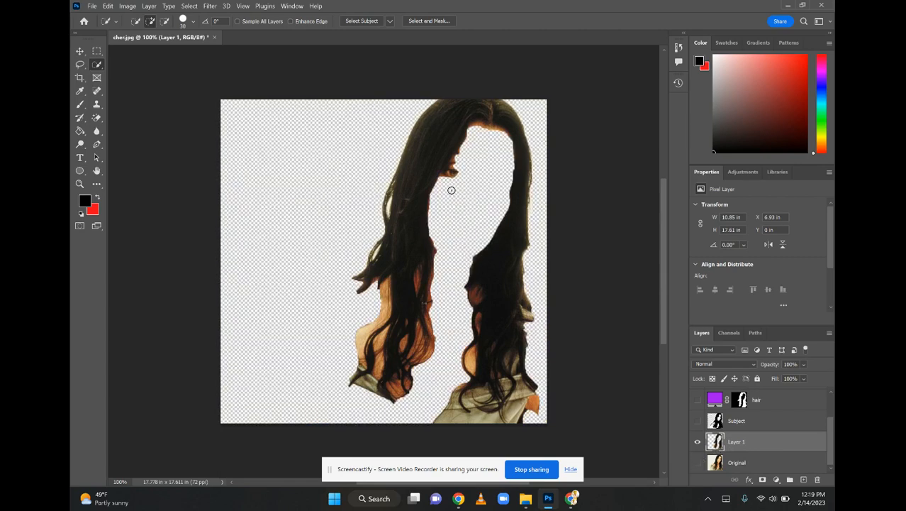
Apply a Threshold adjustment with level 32 to the hair cutout on Layer 1
{"action": "left_click", "coordinate": [127, 6]}
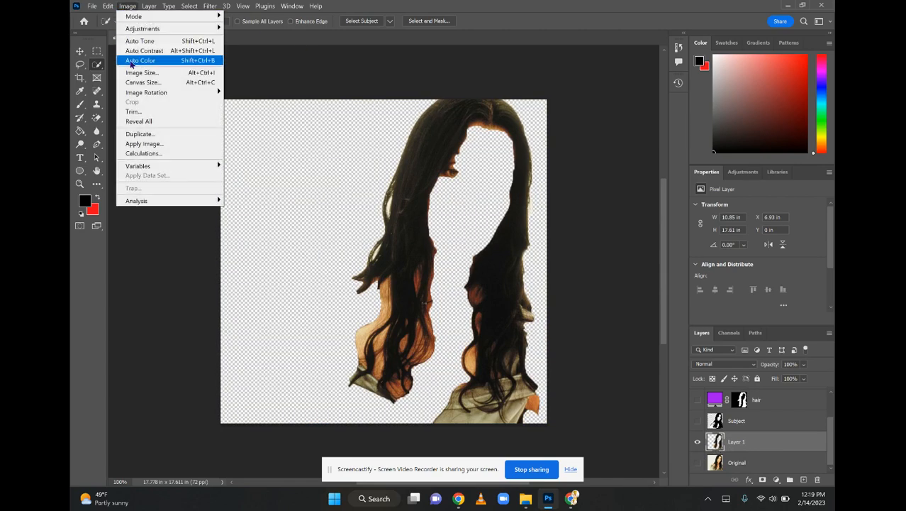
{"action": "mouse_move", "coordinate": [169, 30]}
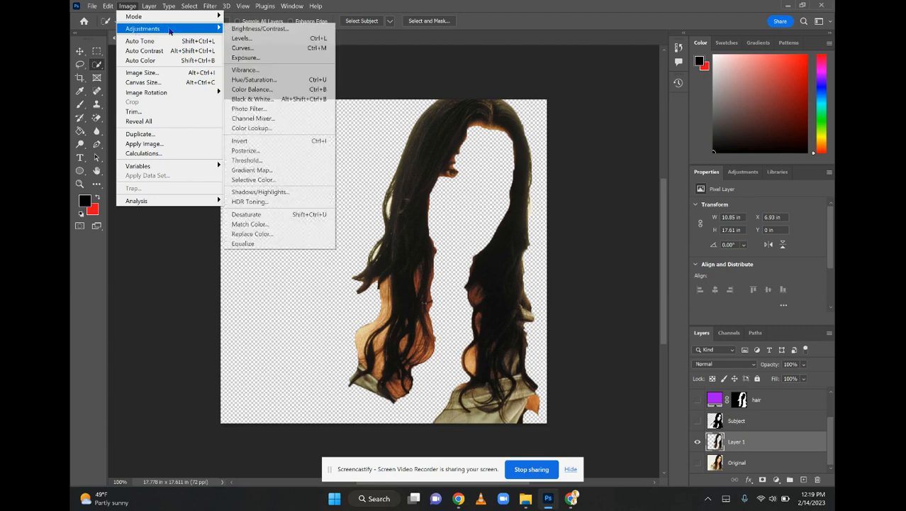
{"action": "left_click", "coordinate": [247, 161]}
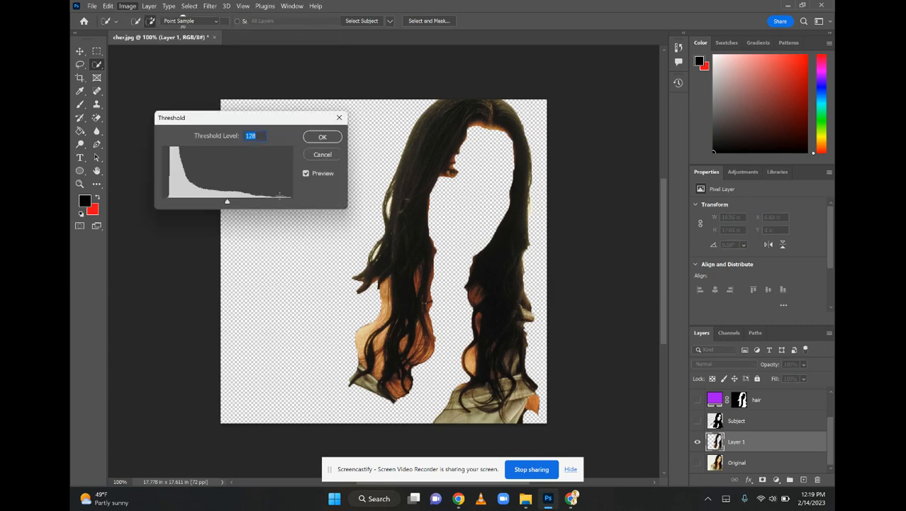
{"action": "left_click_drag", "start_coordinate": [226, 204], "coordinate": [178, 197]}
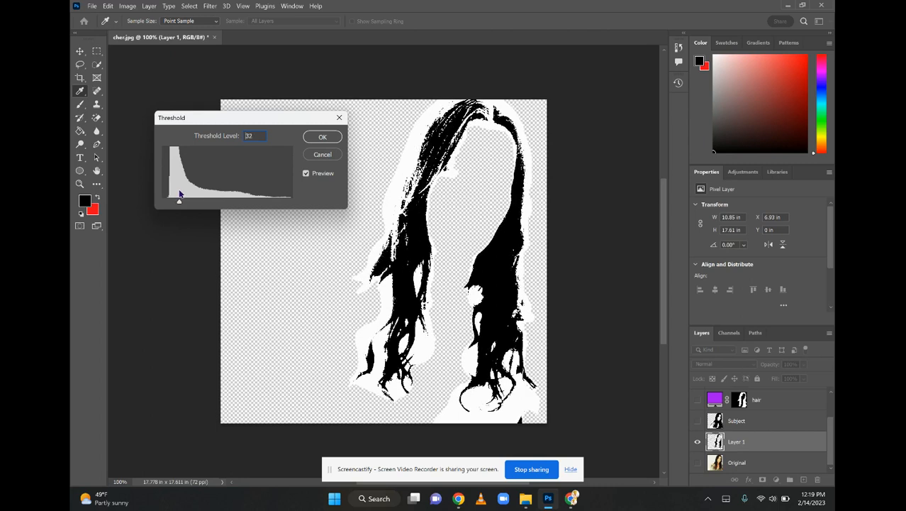
{"action": "left_click", "coordinate": [323, 136]}
{"action": "key", "text": "w"}
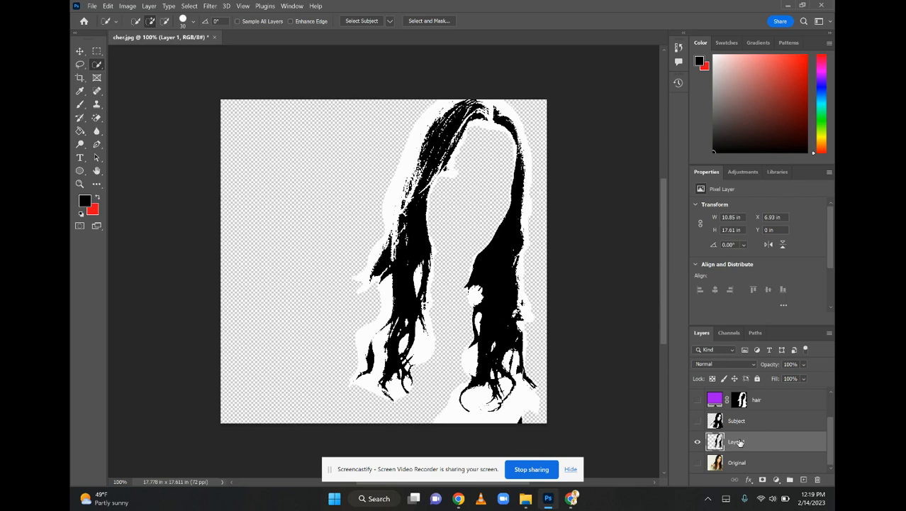
Move Layer 1 between hair and Subject, show the hair layer, and set Layer 1's blend mode to Multiply
{"action": "left_click_drag", "start_coordinate": [739, 442], "coordinate": [723, 409]}
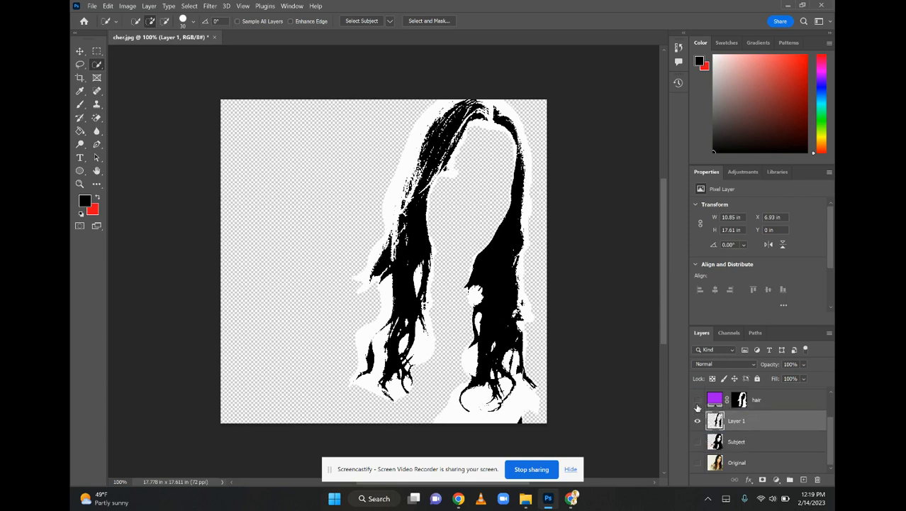
{"action": "left_click", "coordinate": [697, 401]}
{"action": "left_click", "coordinate": [712, 364]}
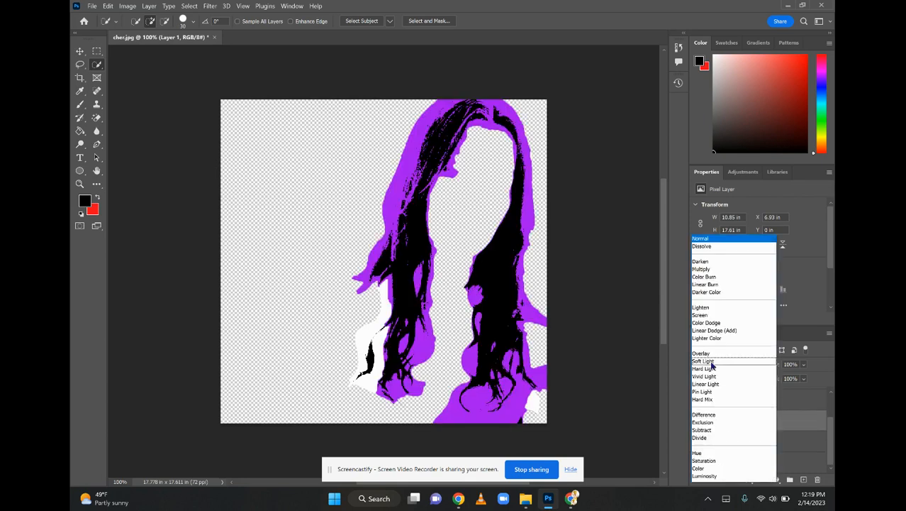
{"action": "left_click", "coordinate": [704, 275]}
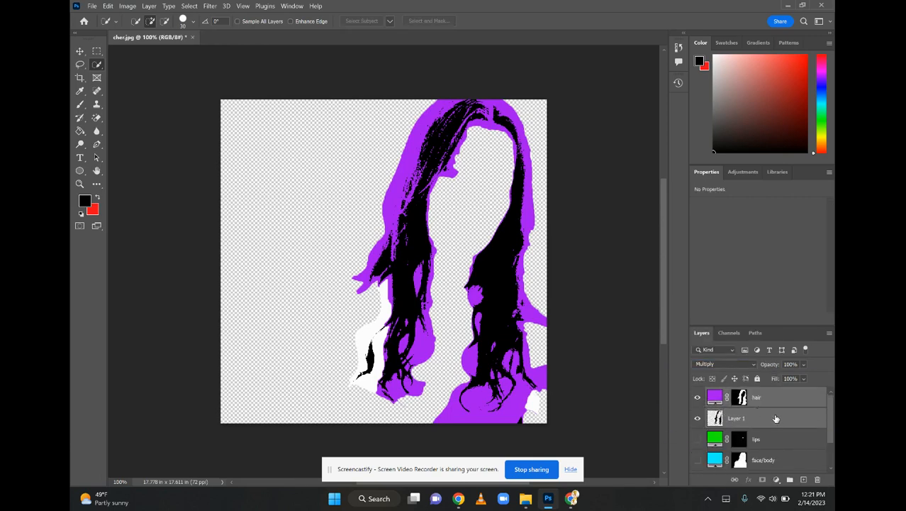
{"action": "scroll", "coordinate": [831, 420], "scroll_direction": "down", "scroll_amount": 2}
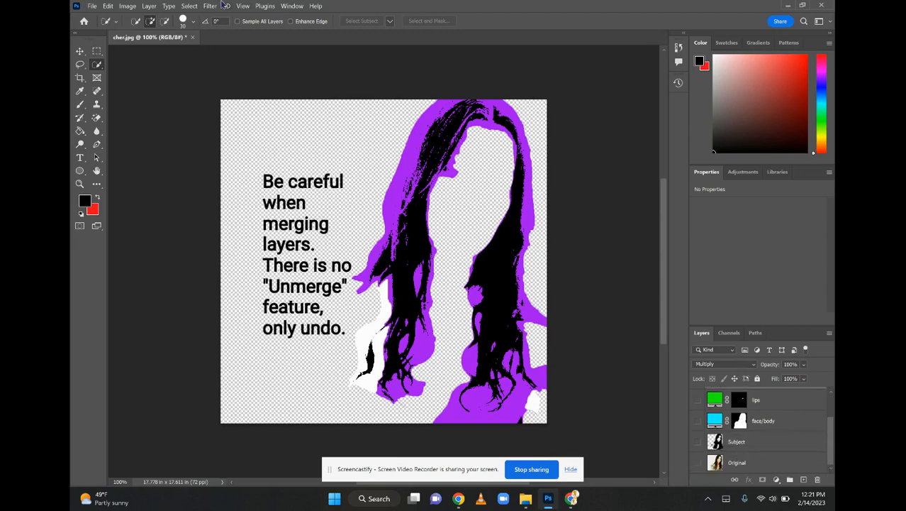
Merge the visible hair layers into one, and show the lips, face/body and Subject layers again
{"action": "left_click", "coordinate": [150, 6]}
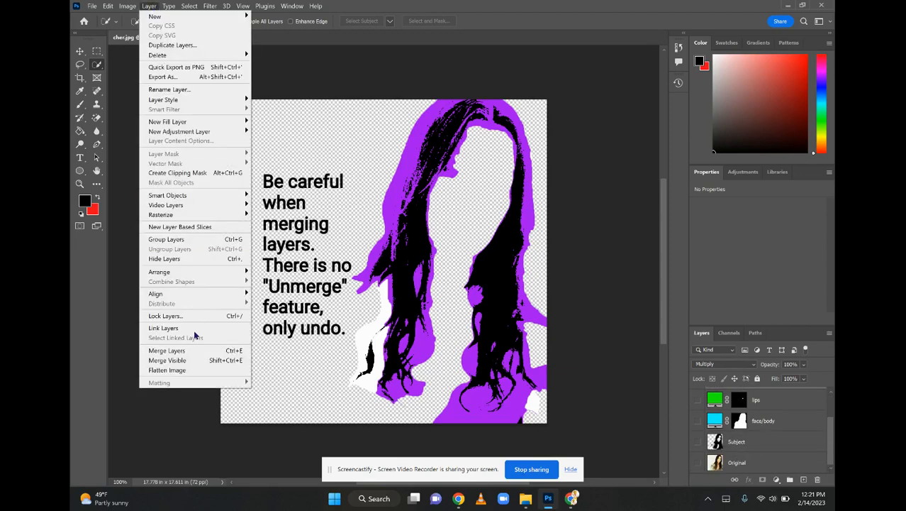
{"action": "left_click", "coordinate": [188, 360]}
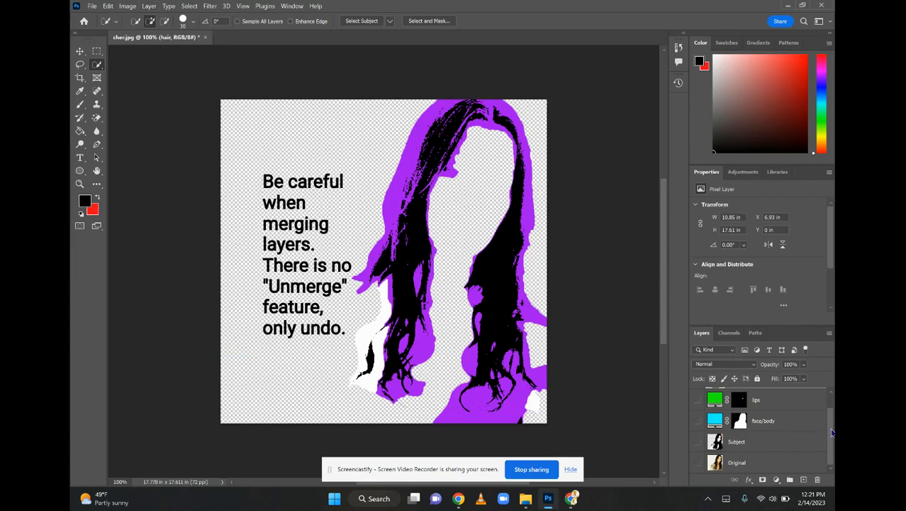
{"action": "left_click_drag", "start_coordinate": [832, 433], "coordinate": [827, 408]}
{"action": "left_click", "coordinate": [696, 419]}
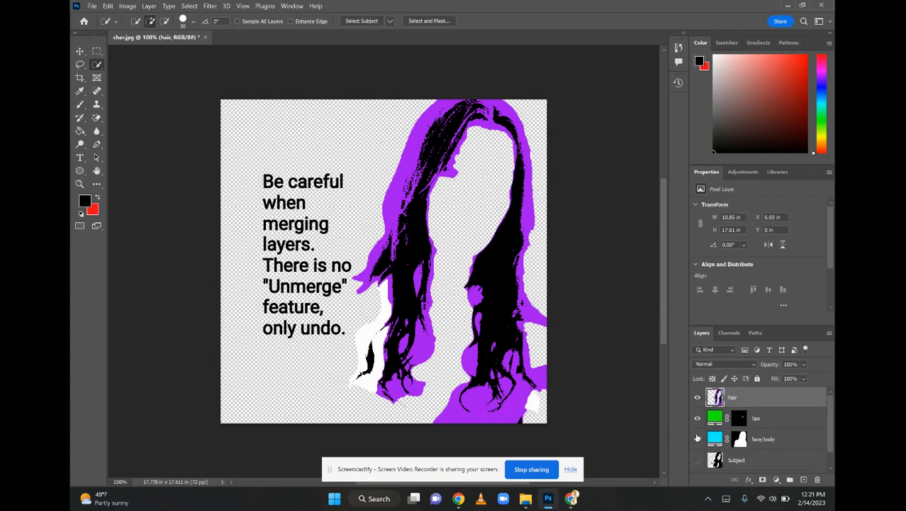
{"action": "left_click", "coordinate": [697, 439]}
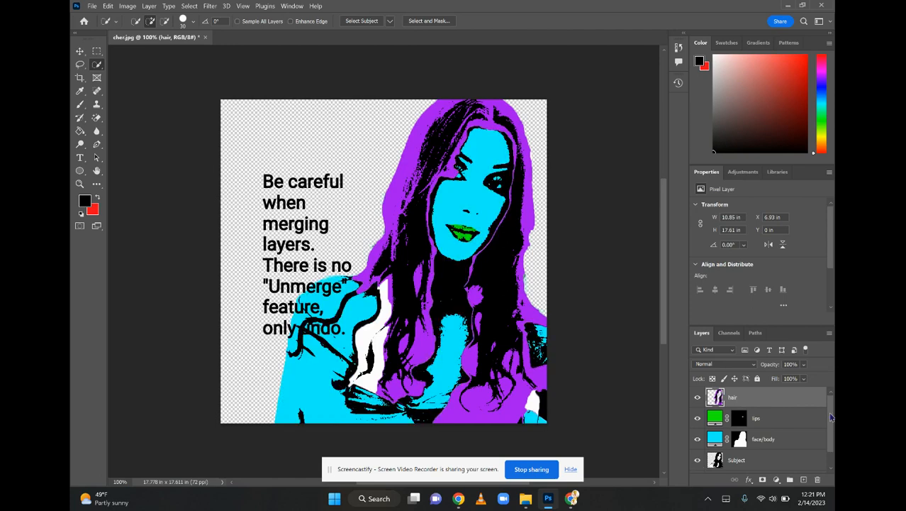
Add a new layer between Subject and Original and turn it into a Solid Color background fill of d6aa25
{"action": "left_click_drag", "start_coordinate": [831, 418], "coordinate": [829, 436]}
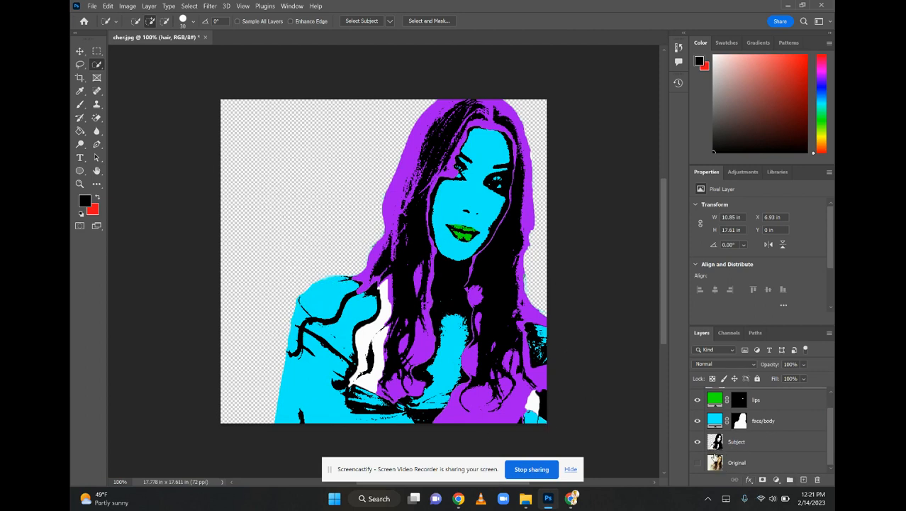
{"action": "left_click", "coordinate": [803, 480]}
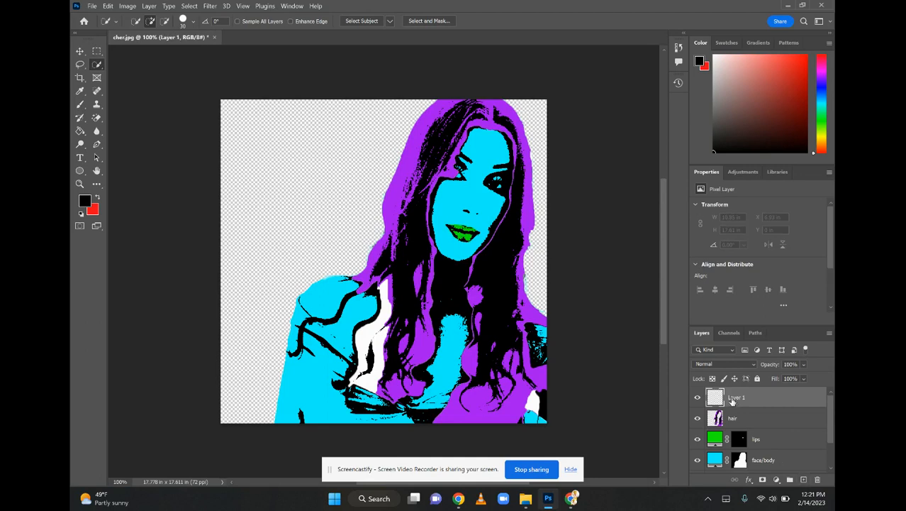
{"action": "left_click_drag", "start_coordinate": [732, 400], "coordinate": [744, 457]}
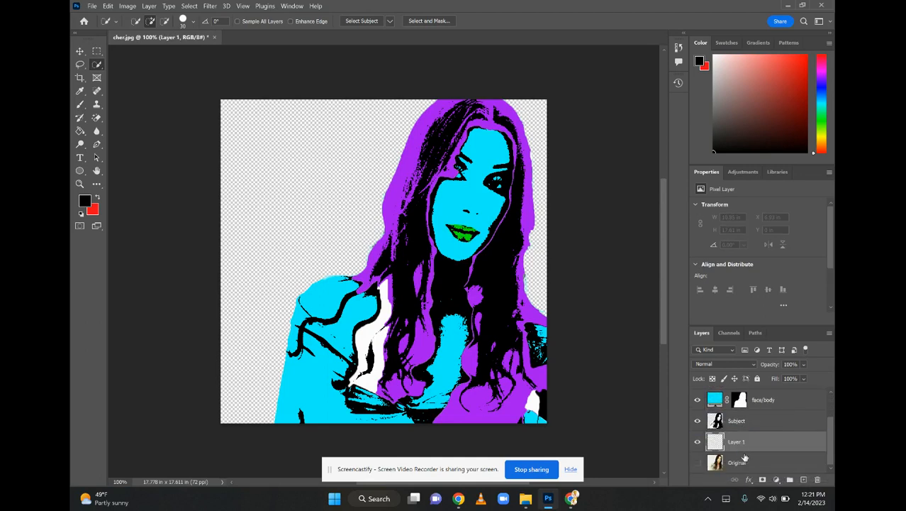
{"action": "left_click", "coordinate": [777, 480]}
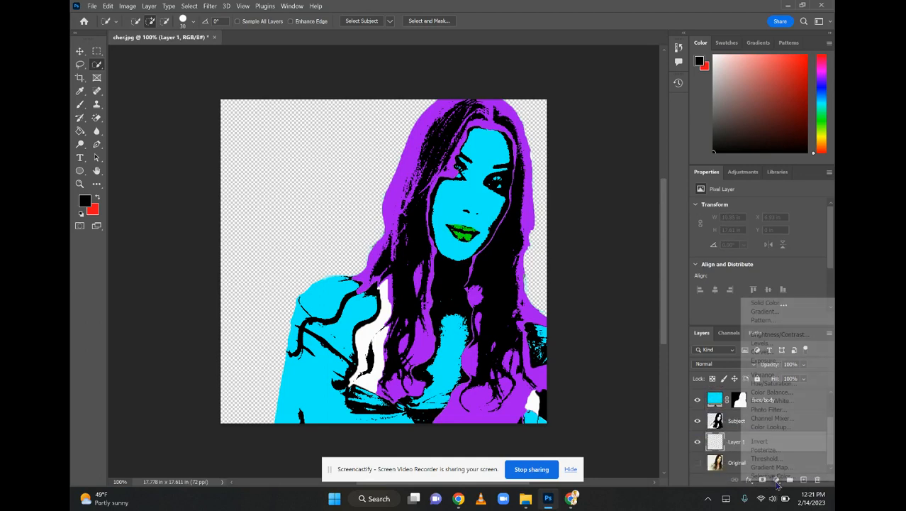
{"action": "left_click", "coordinate": [771, 304]}
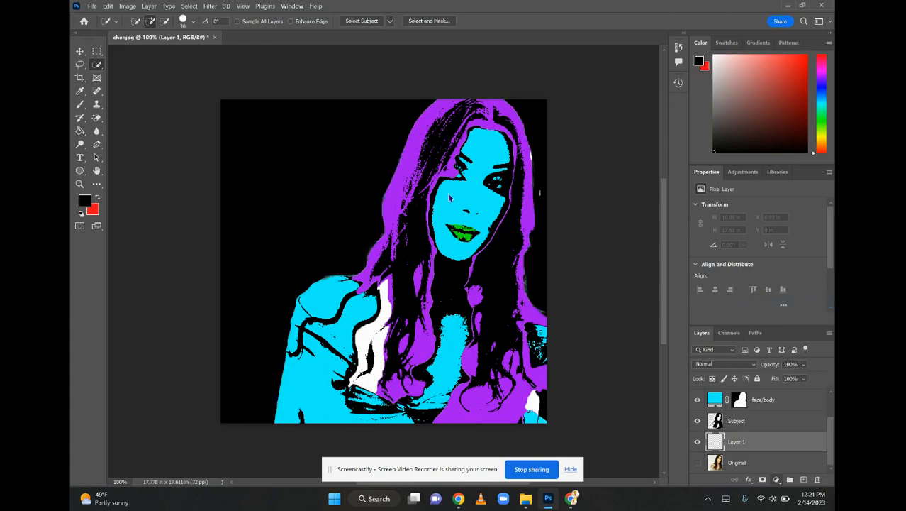
{"action": "left_click", "coordinate": [456, 225]}
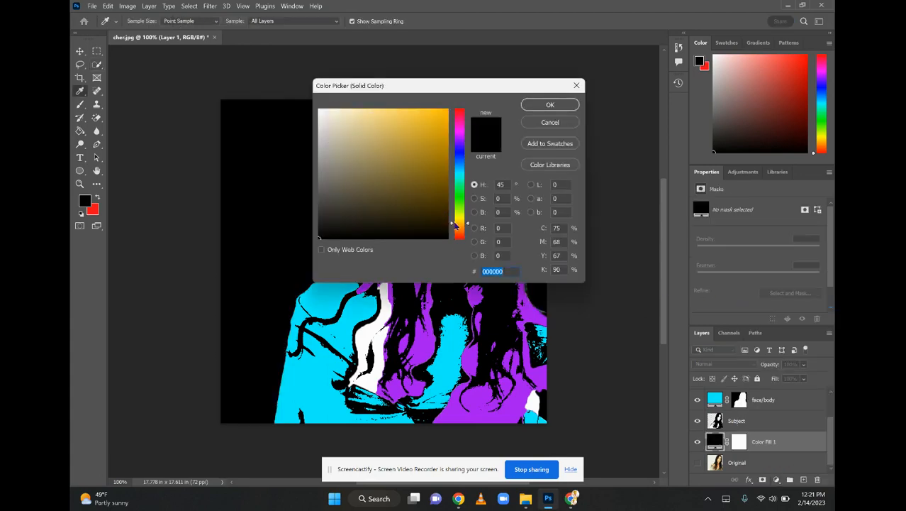
{"action": "left_click", "coordinate": [426, 130]}
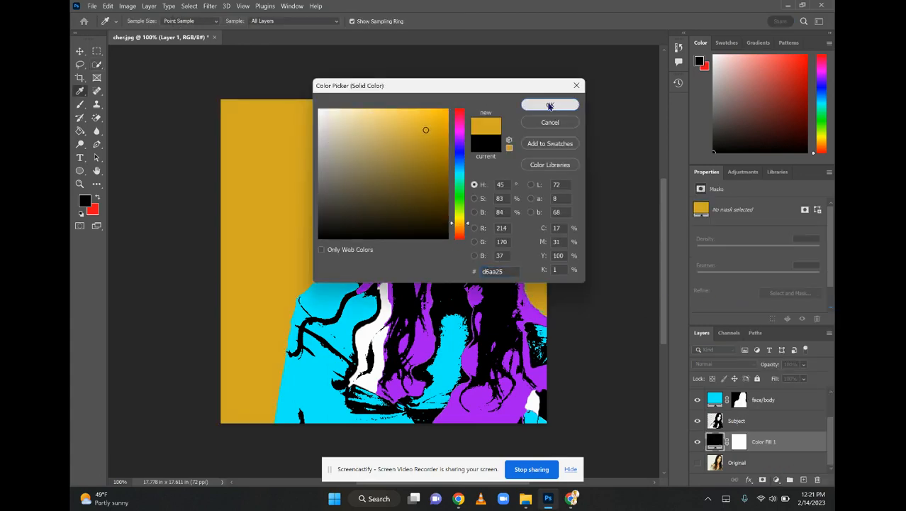
{"action": "left_click", "coordinate": [551, 106]}
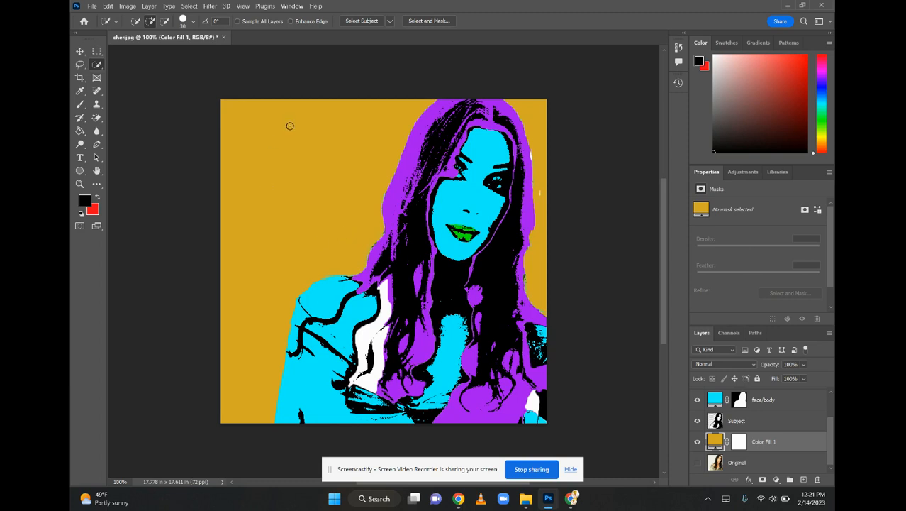
Duplicate all layers from hair down to Original into a new document
{"action": "scroll", "coordinate": [826, 448], "scroll_direction": "up", "scroll_amount": 2}
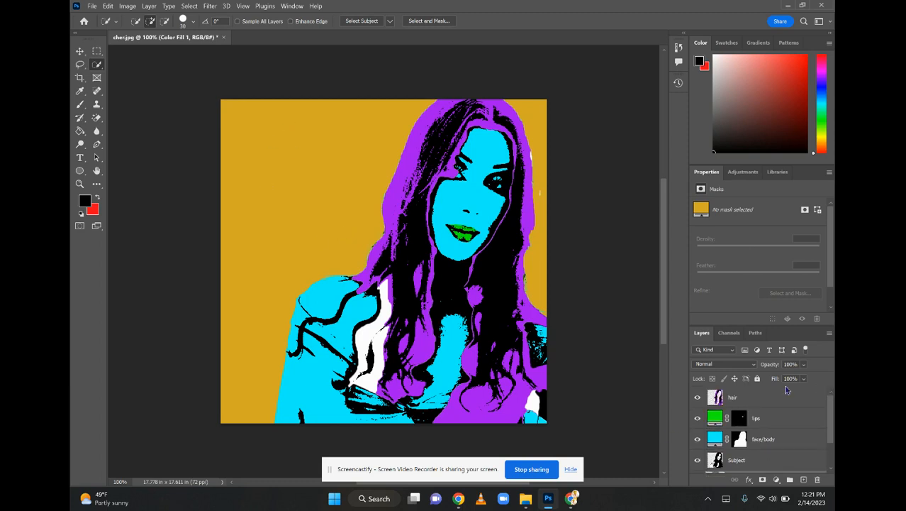
{"action": "left_click", "coordinate": [744, 401]}
{"action": "scroll", "coordinate": [823, 459], "scroll_direction": "down", "scroll_amount": 2}
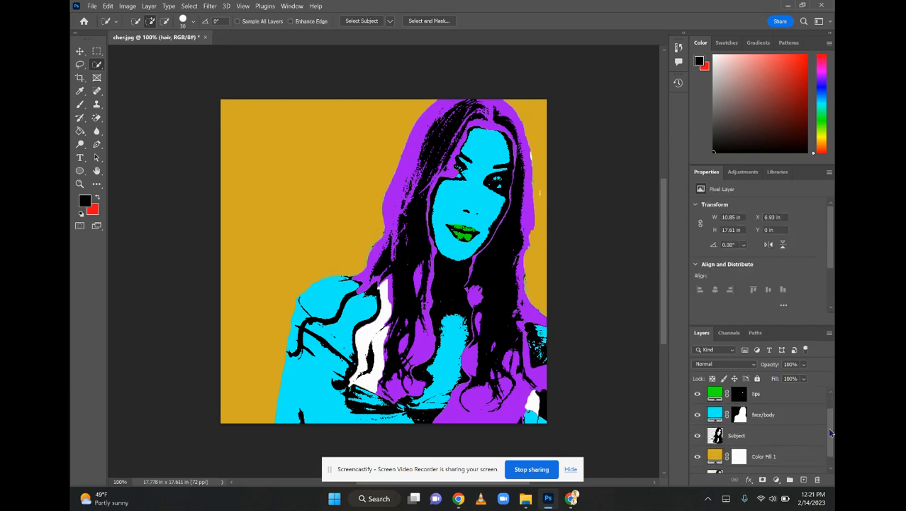
{"action": "left_click", "coordinate": [757, 464], "text": "shift"}
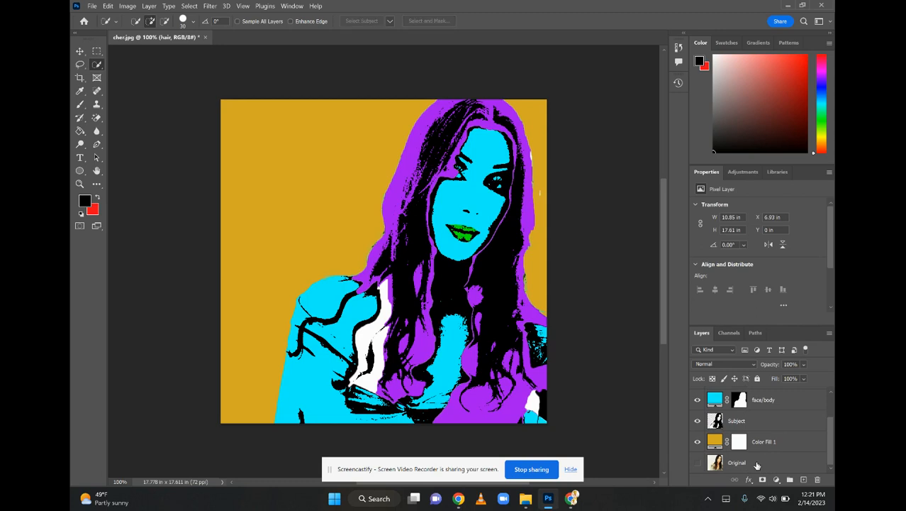
{"action": "scroll", "coordinate": [761, 461], "scroll_direction": "up", "scroll_amount": 2}
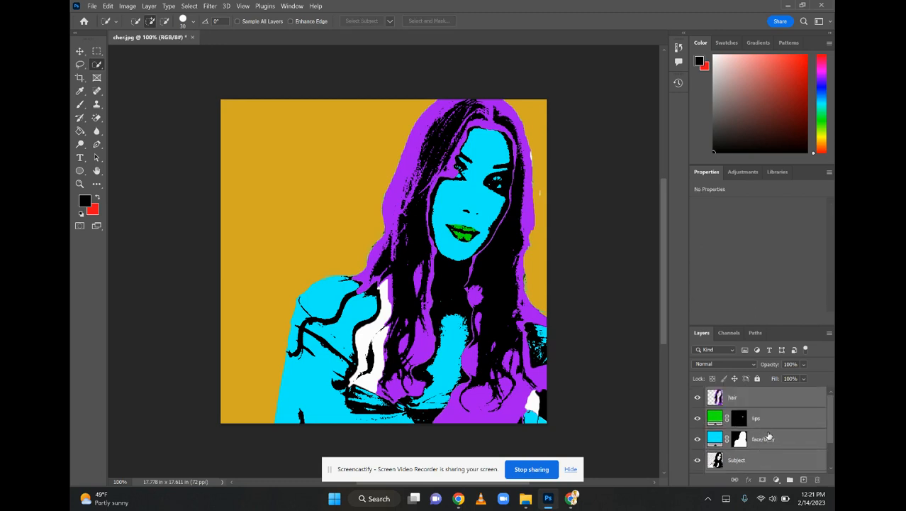
{"action": "scroll", "coordinate": [769, 435], "scroll_direction": "down", "scroll_amount": 2}
{"action": "scroll", "coordinate": [771, 437], "scroll_direction": "up", "scroll_amount": 2}
{"action": "right_click", "coordinate": [773, 417]}
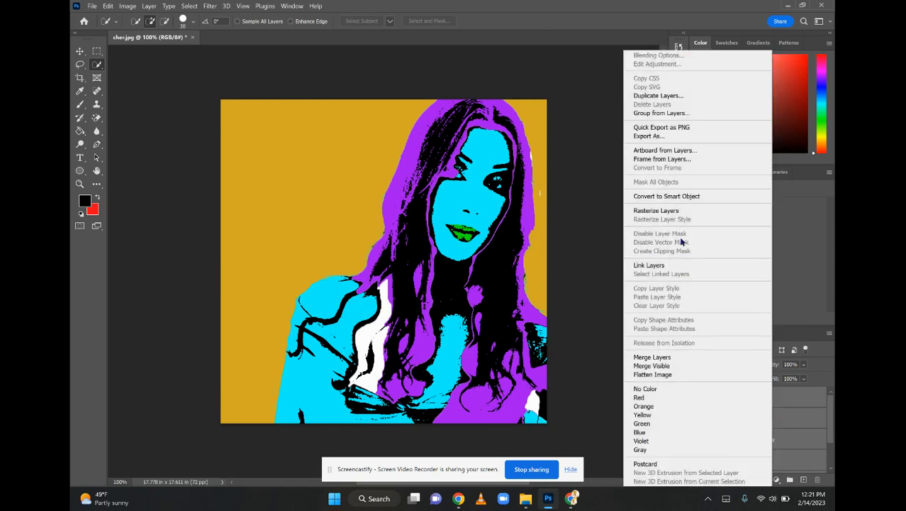
{"action": "left_click", "coordinate": [647, 96]}
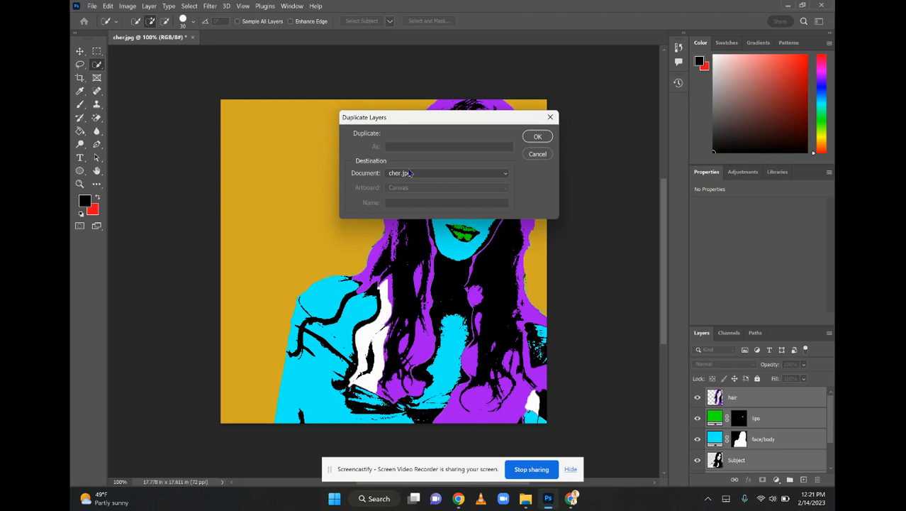
{"action": "left_click", "coordinate": [414, 175]}
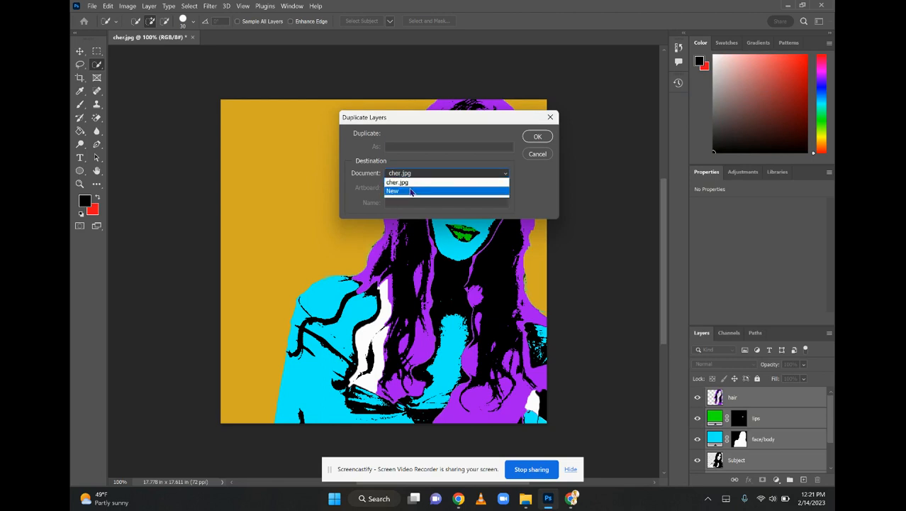
{"action": "left_click", "coordinate": [411, 191]}
{"action": "left_click", "coordinate": [537, 136]}
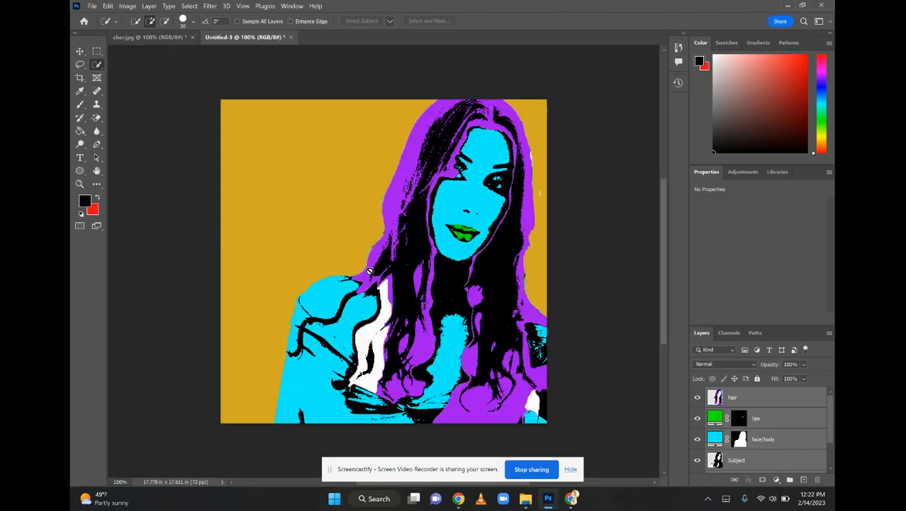
Scale the selected layers to about 45.42% so the portrait fills the canvas's upper-left quarter
{"action": "left_click", "coordinate": [80, 52]}
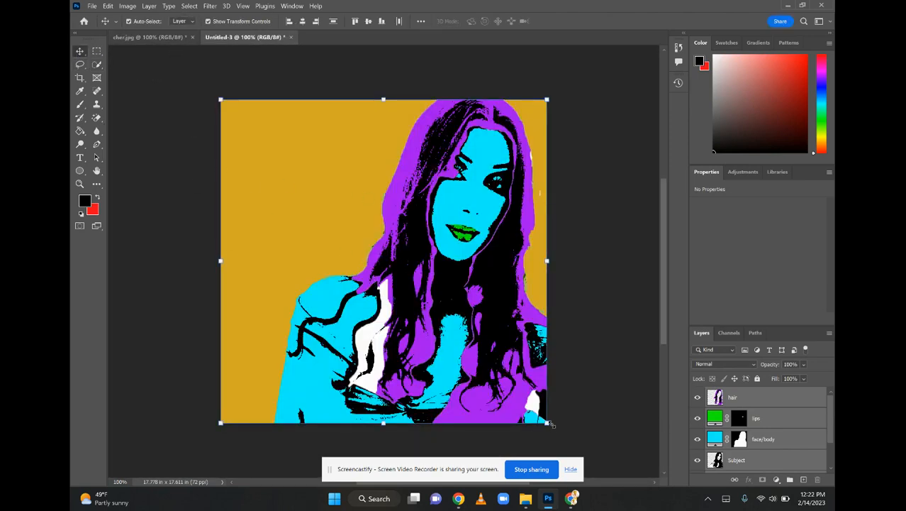
{"action": "left_click_drag", "start_coordinate": [547, 421], "coordinate": [375, 238]}
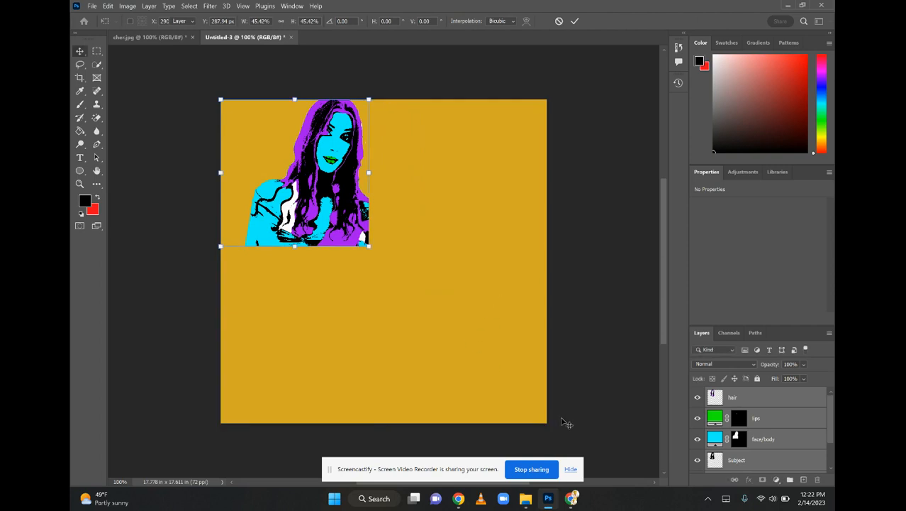
{"action": "key", "text": "Return"}
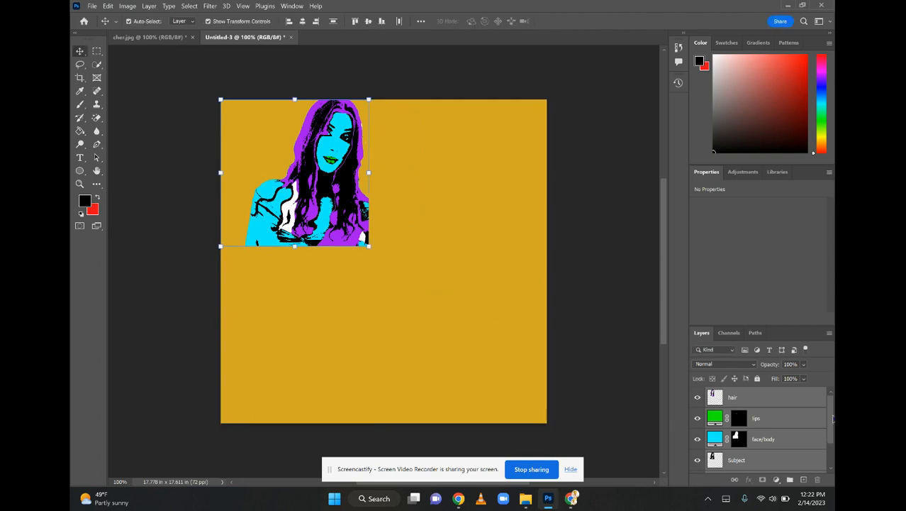
Rasterize the Color Fill 1 background layer and scale it to about 46.88% behind the small portrait
{"action": "scroll", "coordinate": [833, 418], "scroll_direction": "down", "scroll_amount": 2}
{"action": "left_click", "coordinate": [763, 443]}
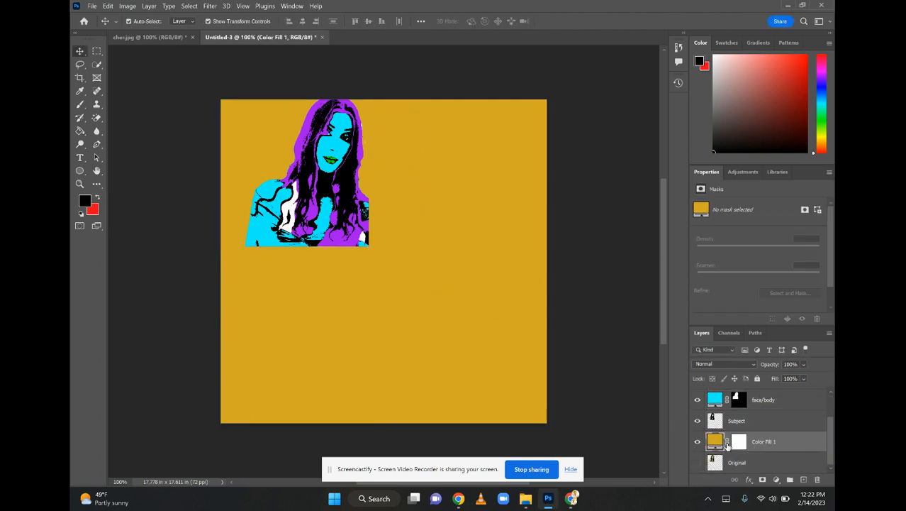
{"action": "right_click", "coordinate": [755, 451]}
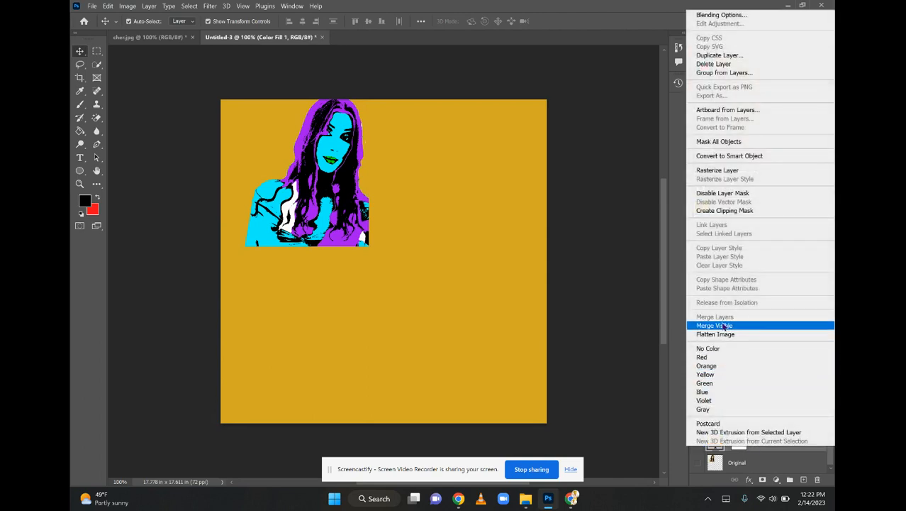
{"action": "left_click", "coordinate": [717, 170]}
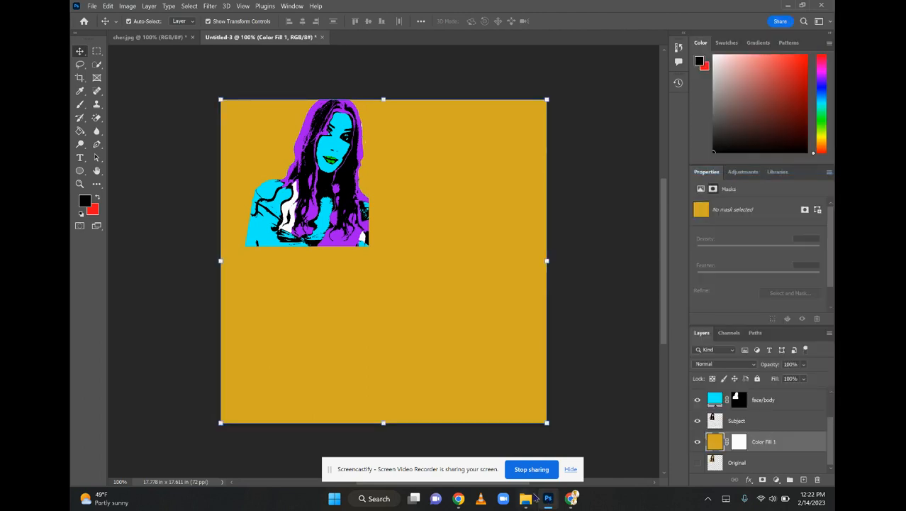
{"action": "left_click_drag", "start_coordinate": [544, 420], "coordinate": [374, 250]}
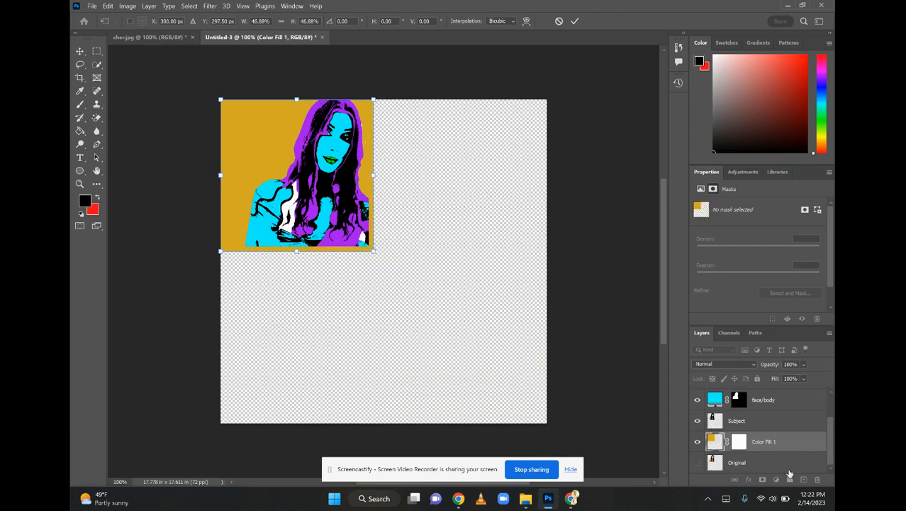
{"action": "key", "text": "Return"}
Copy and paste all the portrait's layers, and place the copy beside the first portrait along the canvas's upper edge
{"action": "left_click_drag", "start_coordinate": [831, 454], "coordinate": [819, 418]}
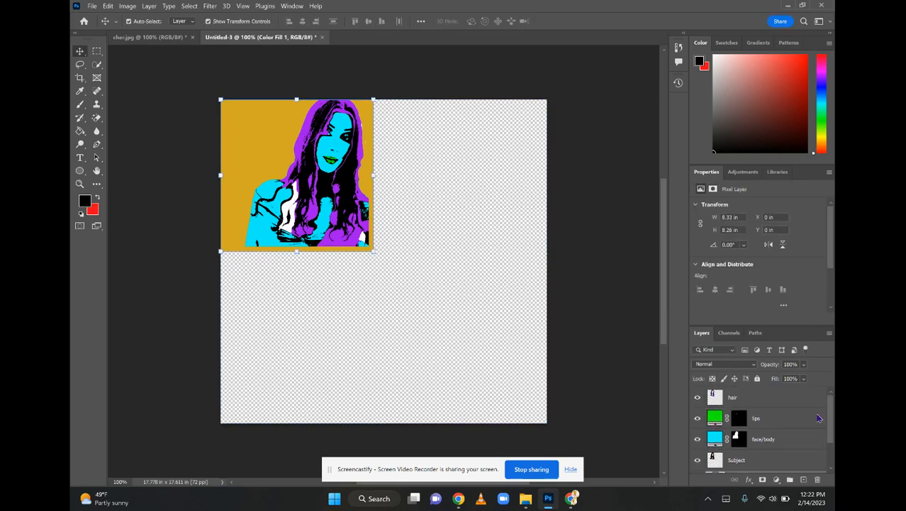
{"action": "left_click", "coordinate": [776, 404], "text": "shift"}
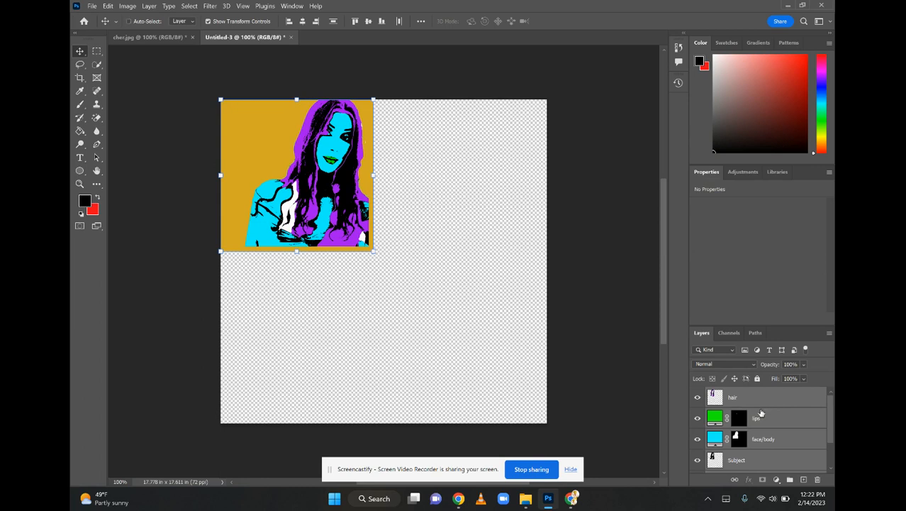
{"action": "left_click", "coordinate": [367, 358]}
{"action": "key", "text": "ctrl+v"}
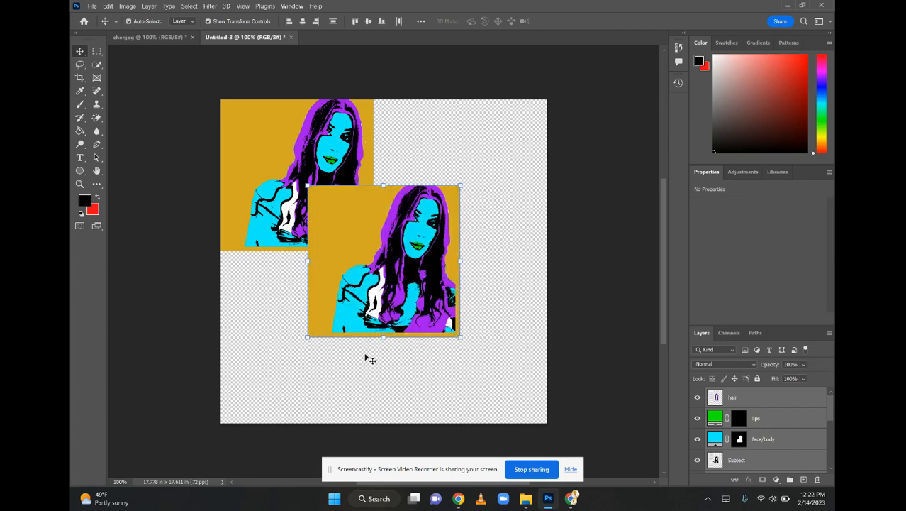
{"action": "left_click_drag", "start_coordinate": [377, 293], "coordinate": [437, 228]}
{"action": "left_click", "coordinate": [518, 336]}
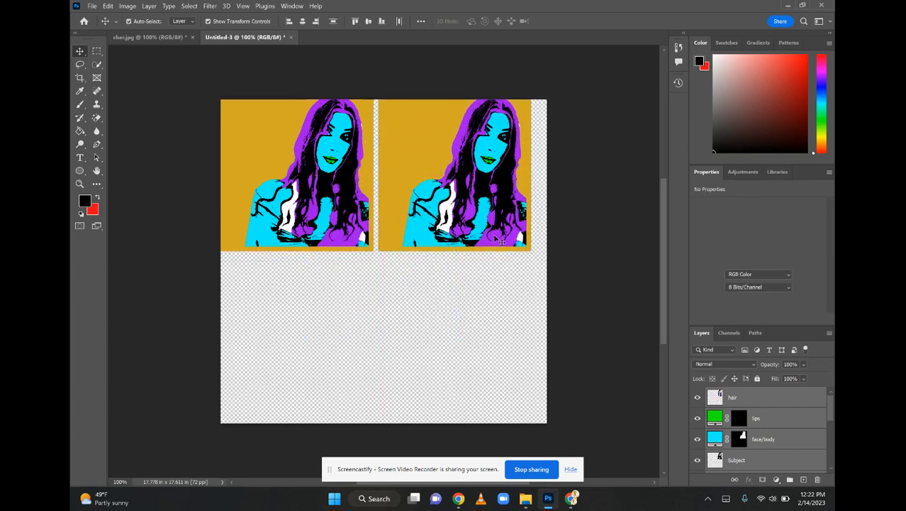
Change the first portrait's face/body fill colour to bright green #1afc02
{"action": "left_click_drag", "start_coordinate": [832, 413], "coordinate": [833, 447]}
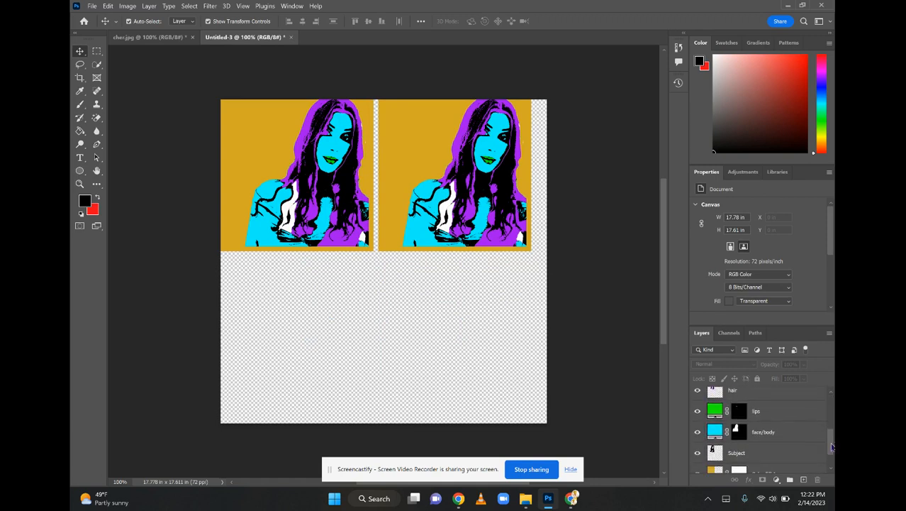
{"action": "left_click", "coordinate": [727, 434]}
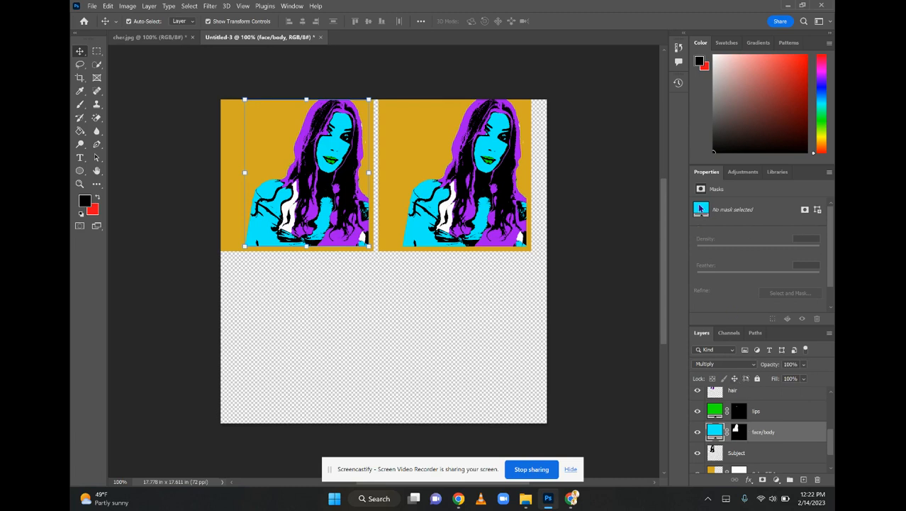
{"action": "double_click", "coordinate": [716, 435]}
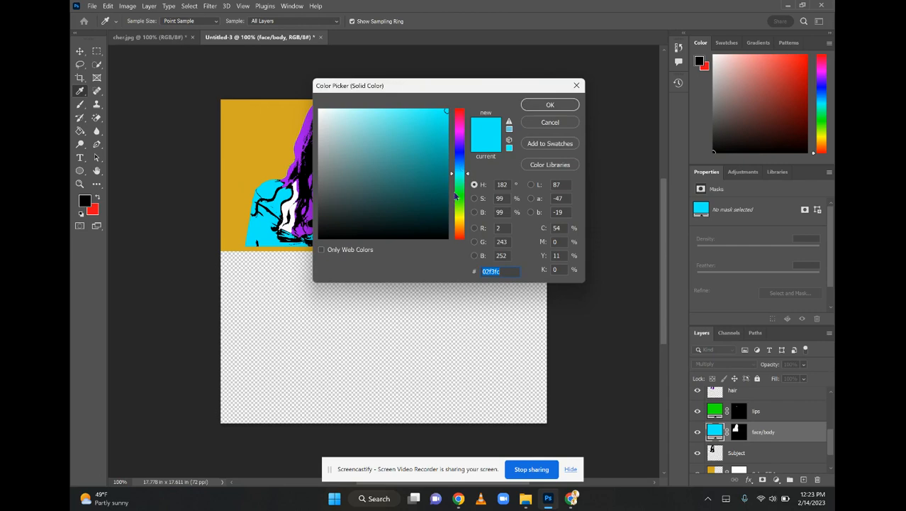
{"action": "left_click", "coordinate": [461, 199]}
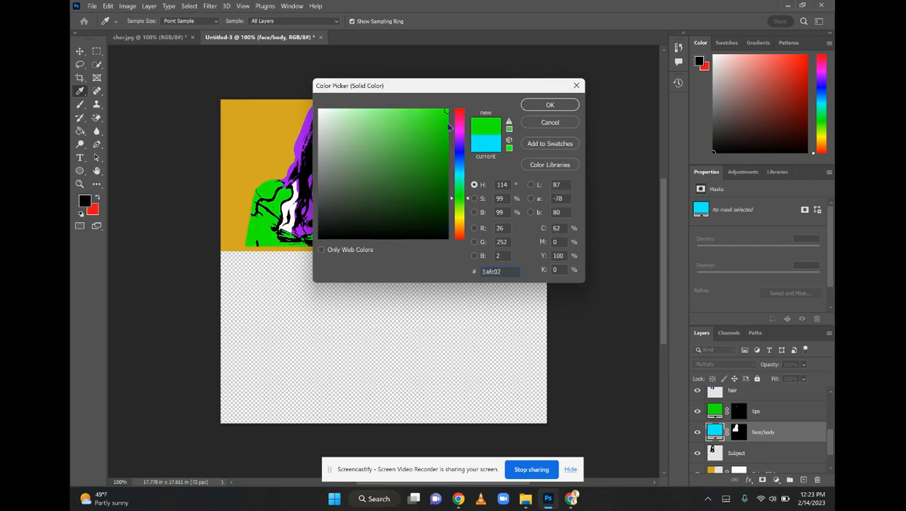
{"action": "left_click", "coordinate": [533, 105]}
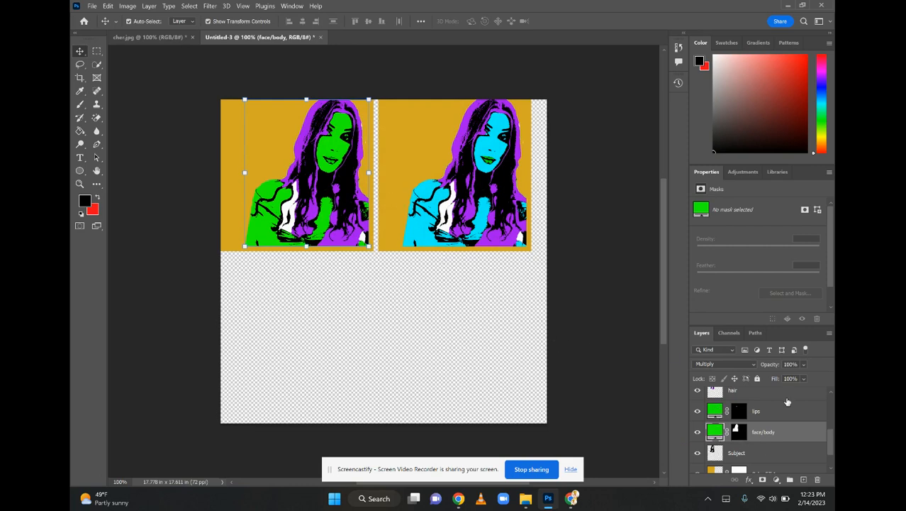
Change the lips fill colour of the green-faced portrait to magenta #eb07f3
{"action": "double_click", "coordinate": [757, 411]}
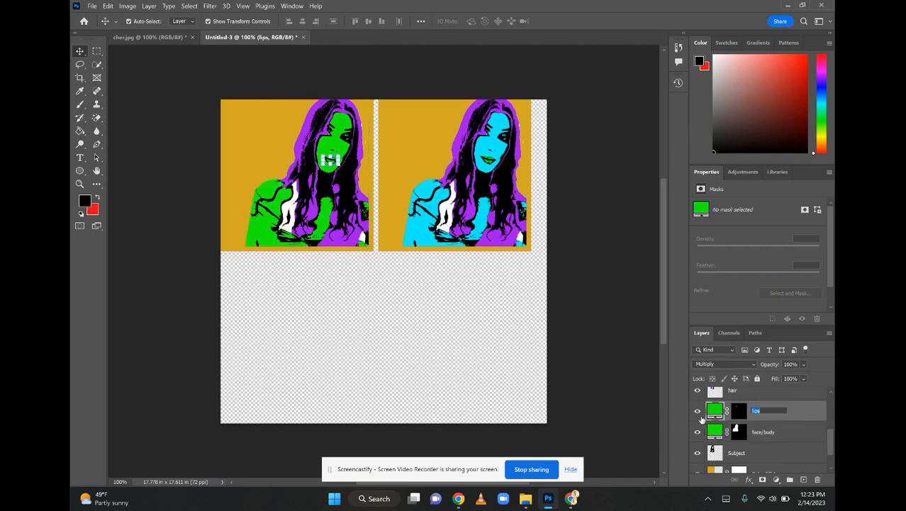
{"action": "double_click", "coordinate": [714, 411]}
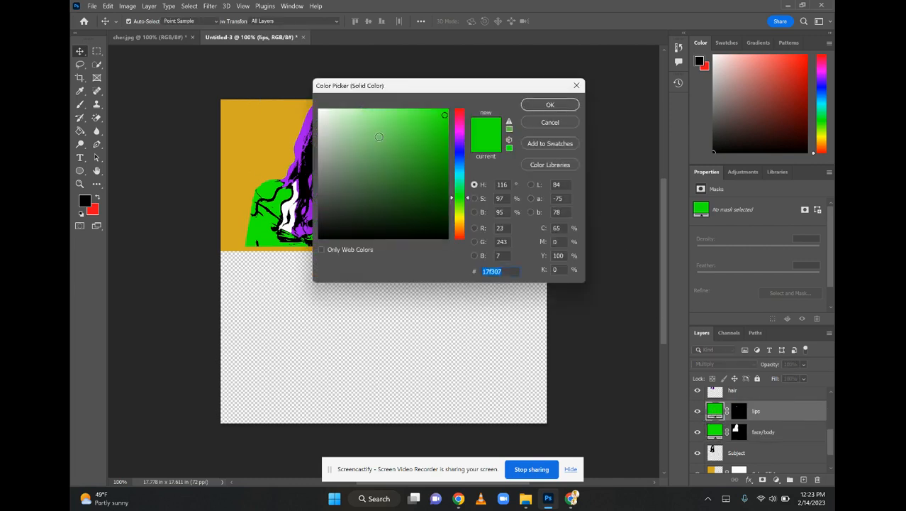
{"action": "left_click", "coordinate": [458, 137]}
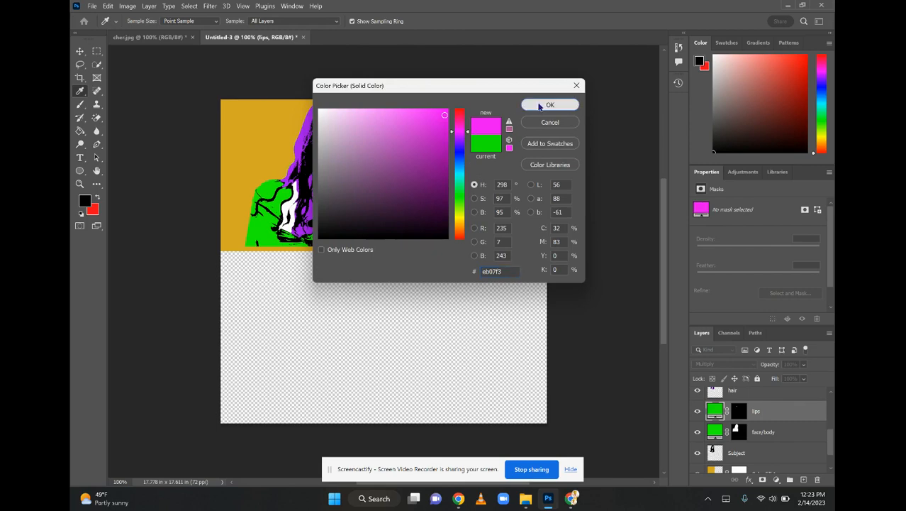
{"action": "left_click", "coordinate": [550, 105]}
{"action": "left_click", "coordinate": [353, 289]}
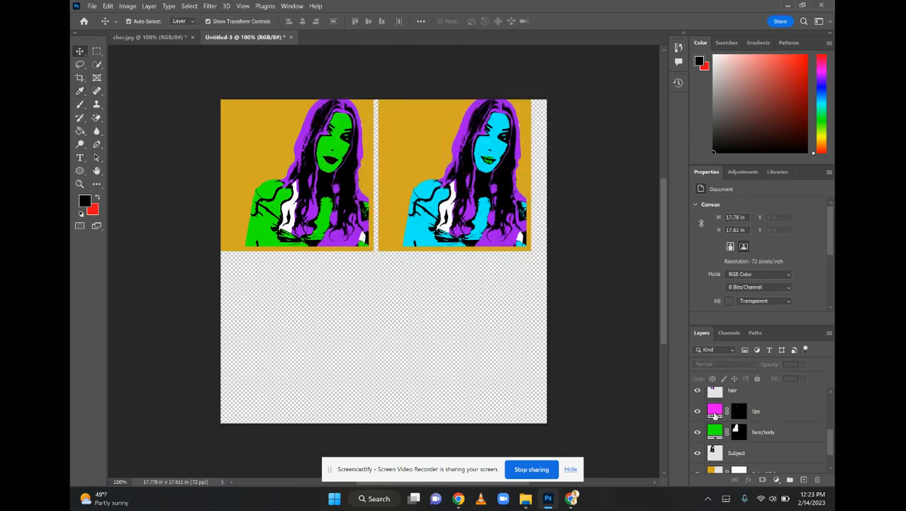
Shift the green-faced portrait's magenta lips fill to a slightly brighter shade and select the lips layer's mask
{"action": "double_click", "coordinate": [714, 411]}
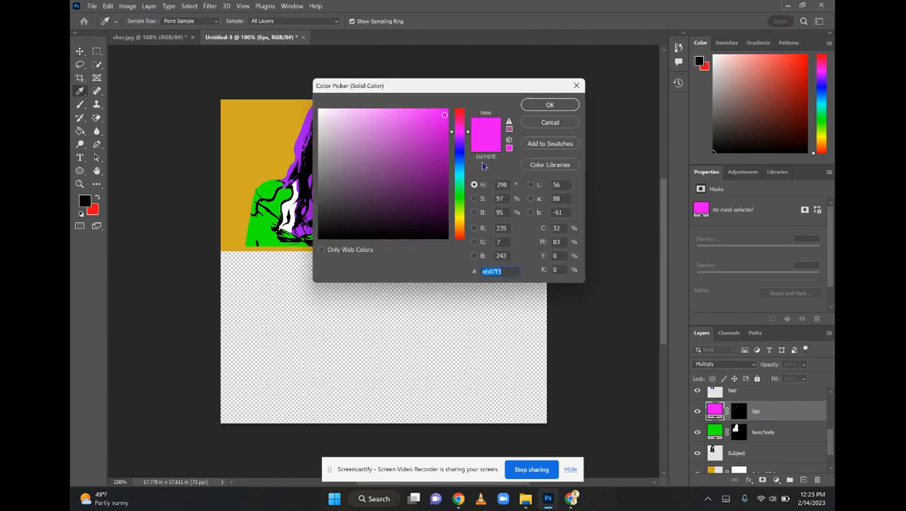
{"action": "left_click_drag", "start_coordinate": [443, 119], "coordinate": [445, 110]}
{"action": "left_click", "coordinate": [537, 105]}
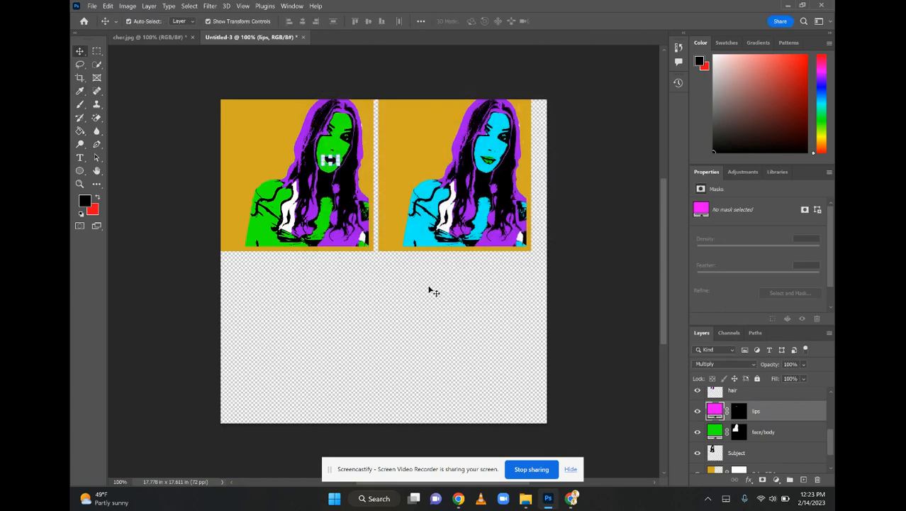
{"action": "left_click", "coordinate": [404, 331]}
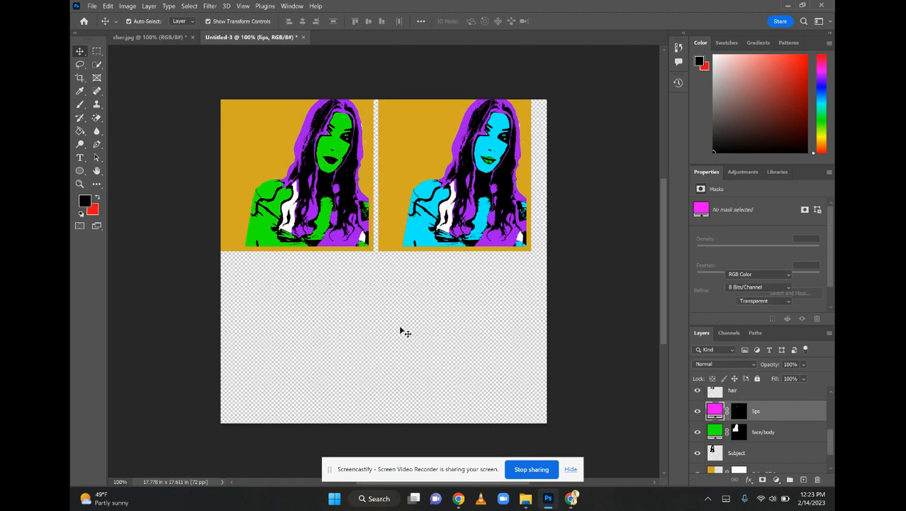
{"action": "left_click", "coordinate": [737, 414]}
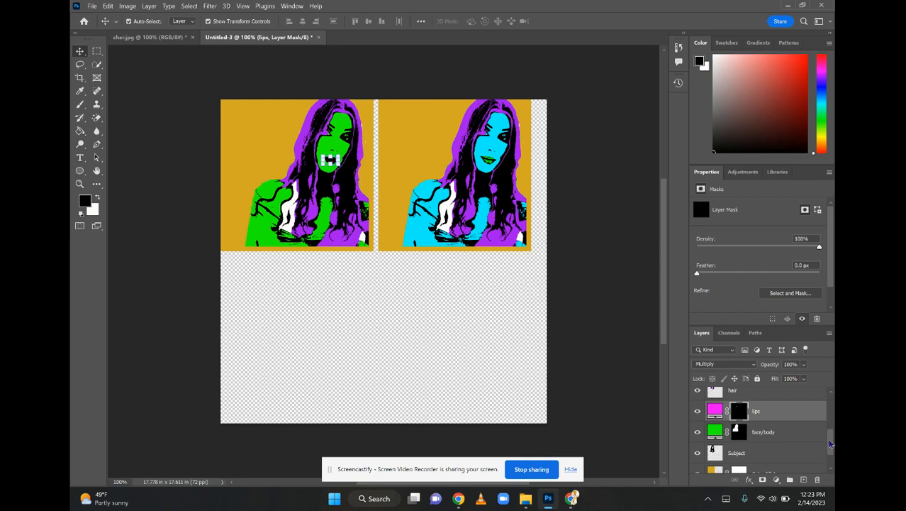
Shift the hue of the green-faced portrait's hair layer to +42 with Hue/Saturation, turning the hair pink
{"action": "left_click_drag", "start_coordinate": [830, 443], "coordinate": [799, 432]}
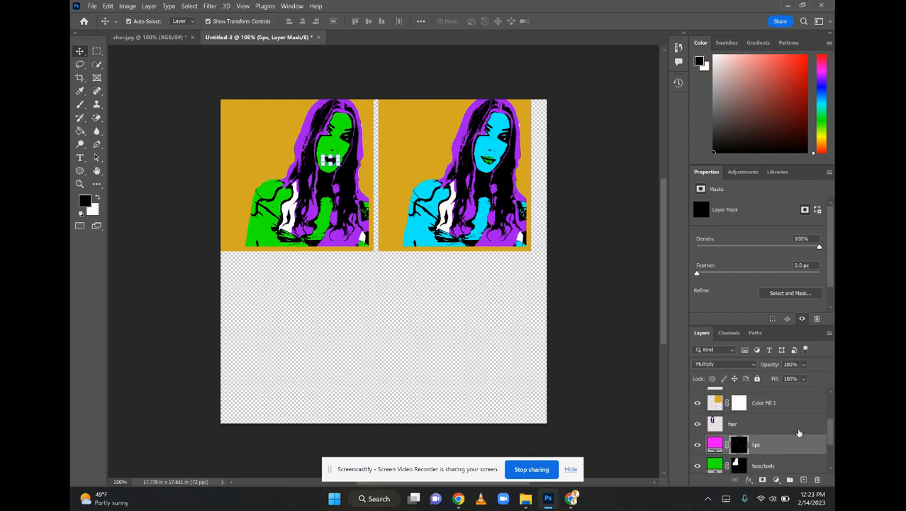
{"action": "left_click", "coordinate": [715, 425]}
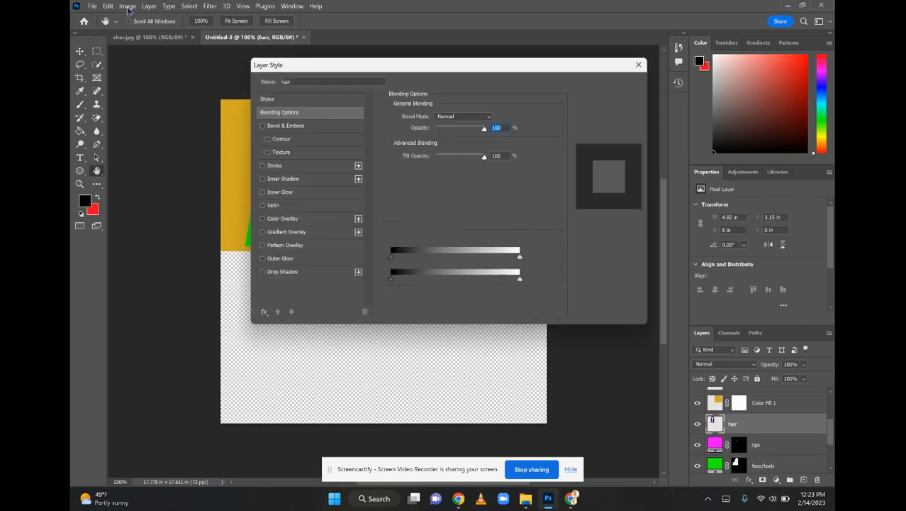
{"action": "left_click", "coordinate": [640, 65]}
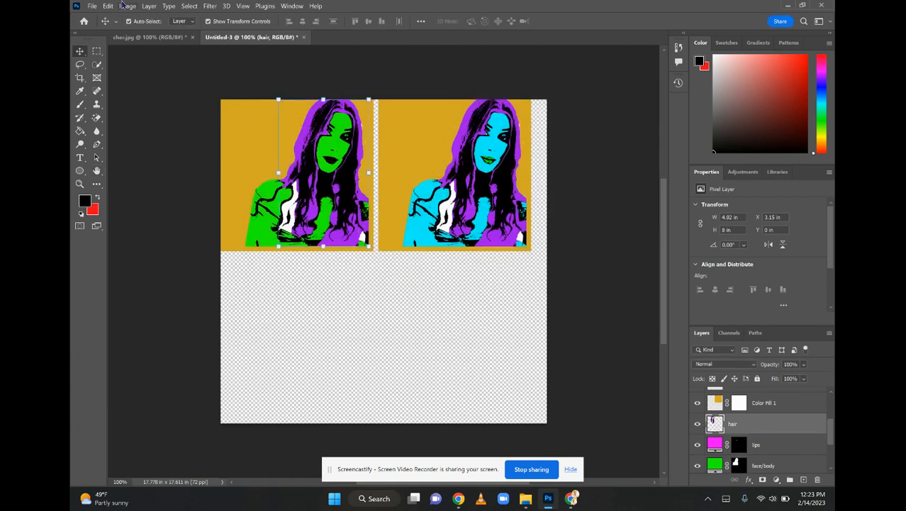
{"action": "left_click", "coordinate": [128, 7]}
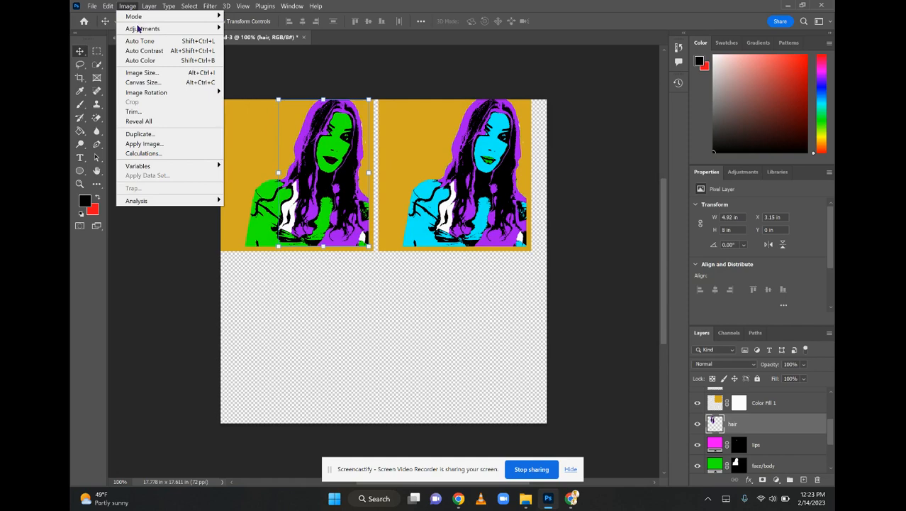
{"action": "mouse_move", "coordinate": [138, 28]}
{"action": "left_click", "coordinate": [248, 81]}
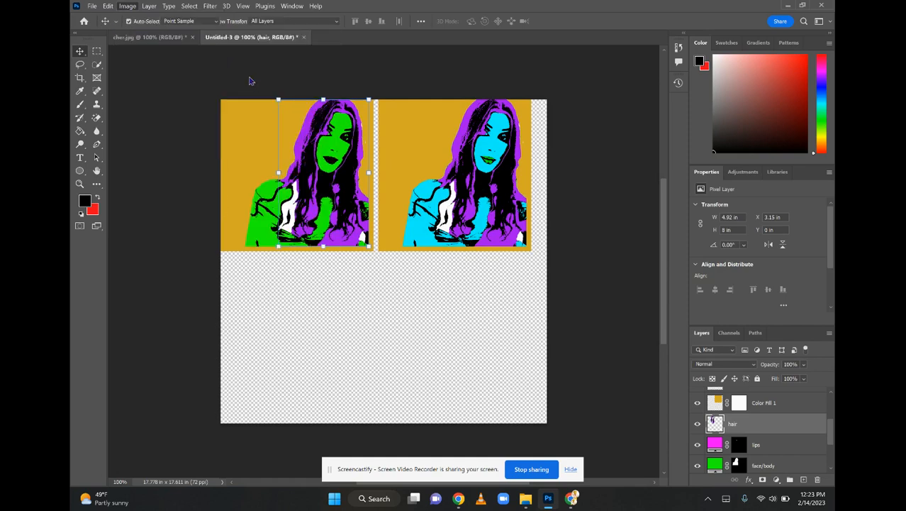
{"action": "left_click_drag", "start_coordinate": [424, 167], "coordinate": [448, 165]}
{"action": "left_click", "coordinate": [539, 111]}
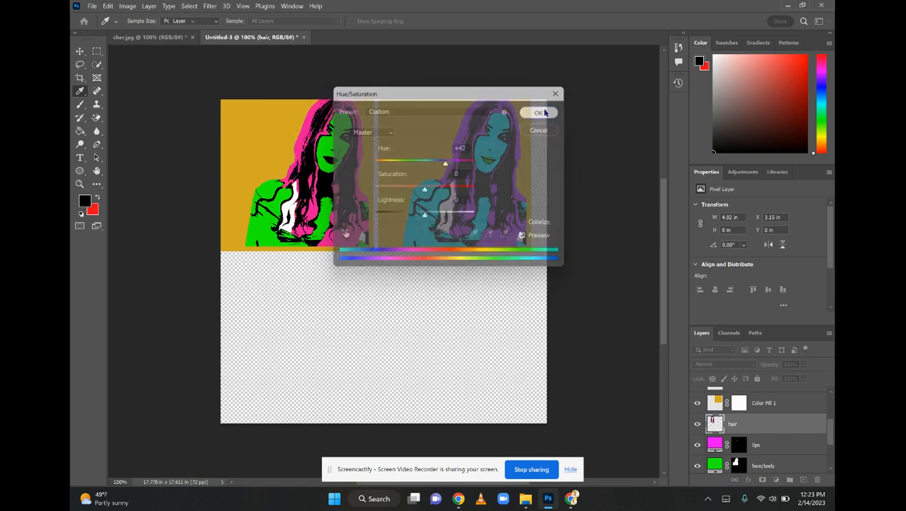
Copy and paste the cyan-faced portrait's layers, and place the copy directly below the green-faced portrait
{"action": "key", "text": "v"}
{"action": "left_click_drag", "start_coordinate": [539, 267], "coordinate": [374, 85]}
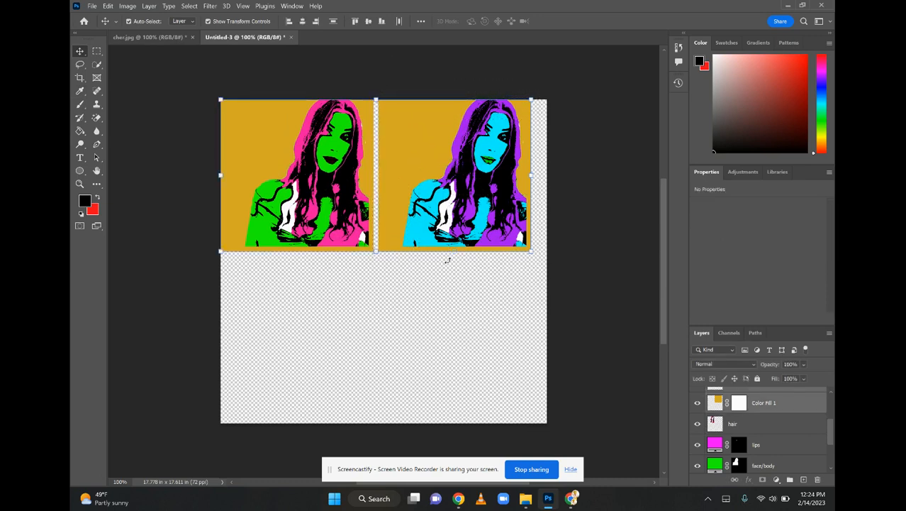
{"action": "key", "text": "ctrl+t"}
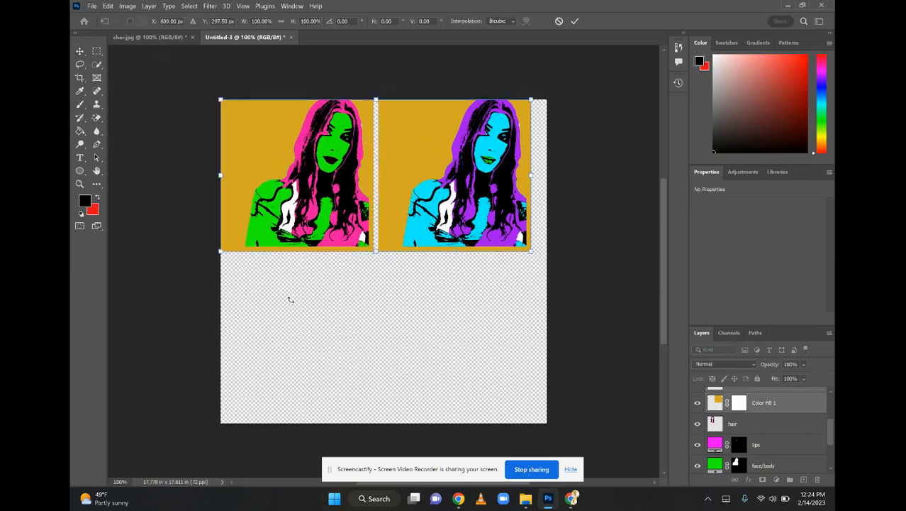
{"action": "key", "text": "Escape"}
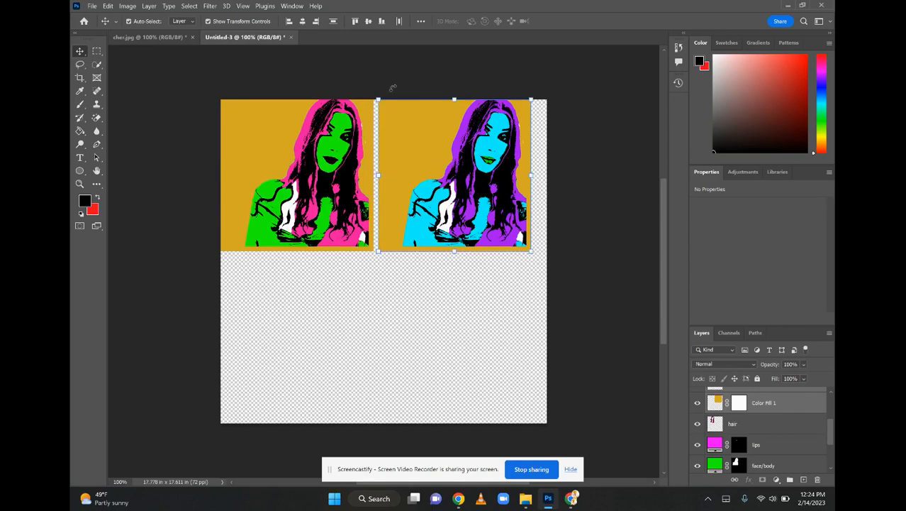
{"action": "key", "text": "ctrl+v"}
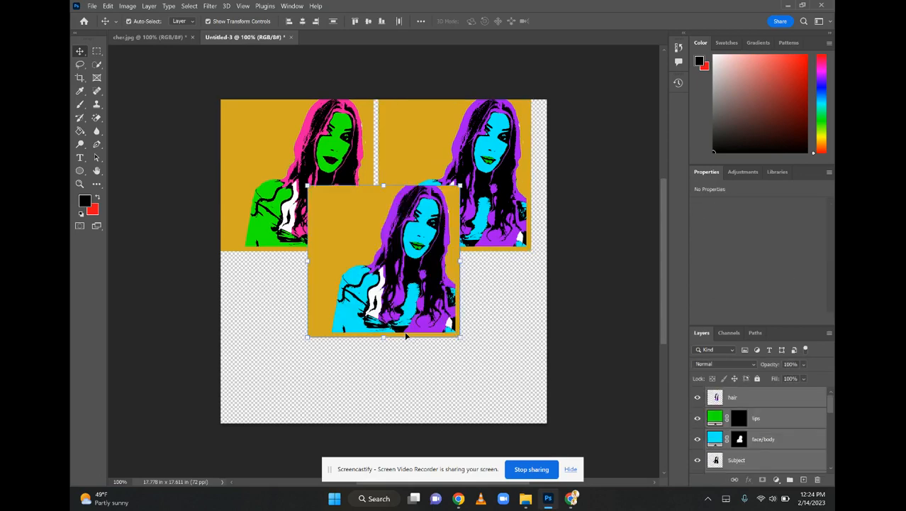
{"action": "left_click_drag", "start_coordinate": [365, 246], "coordinate": [278, 321]}
Merge all layers of the pasted lower portrait into a single layer
{"action": "left_click", "coordinate": [128, 6]}
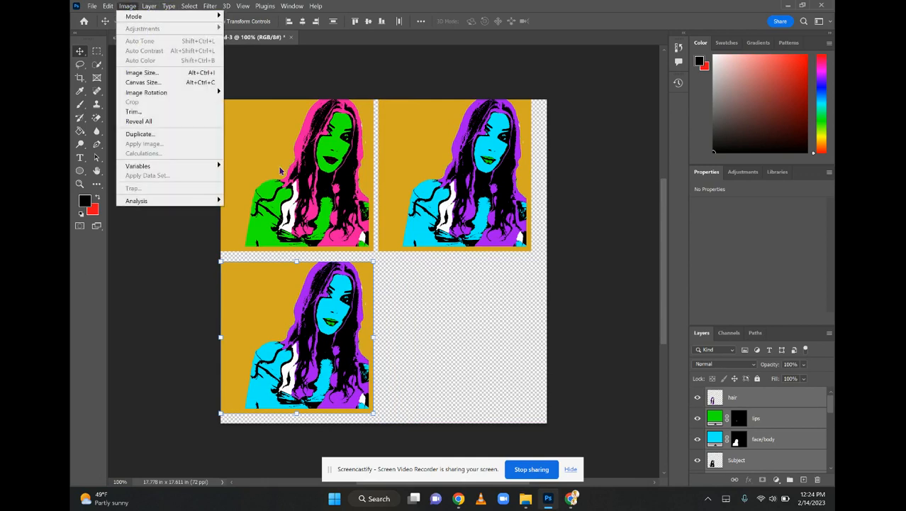
{"action": "left_click", "coordinate": [398, 324]}
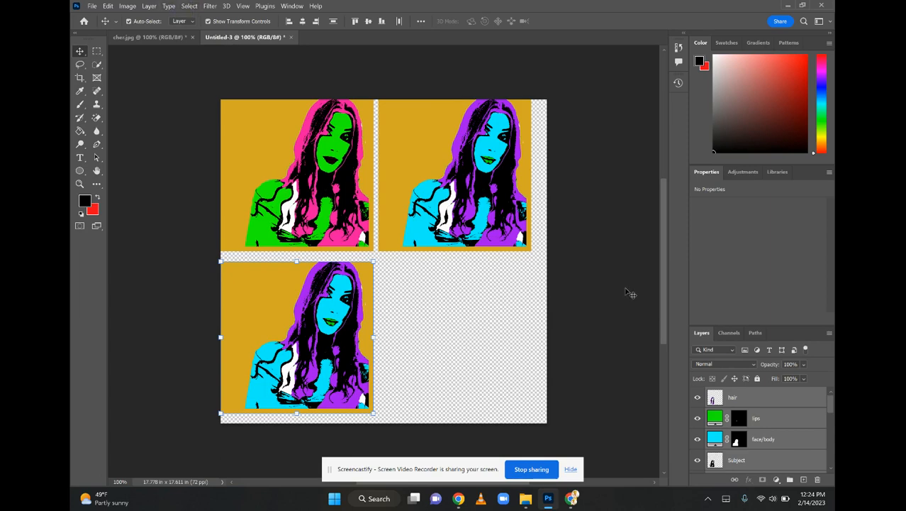
{"action": "right_click", "coordinate": [781, 415]}
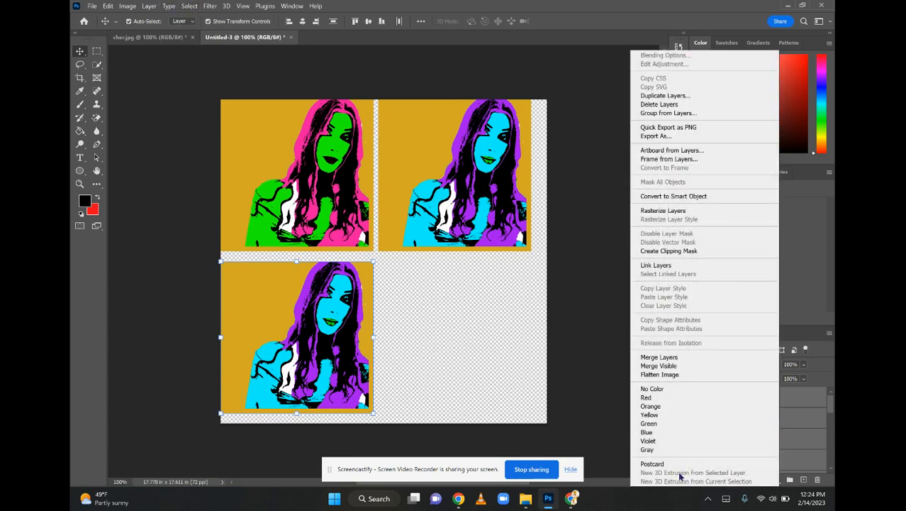
{"action": "left_click", "coordinate": [659, 357]}
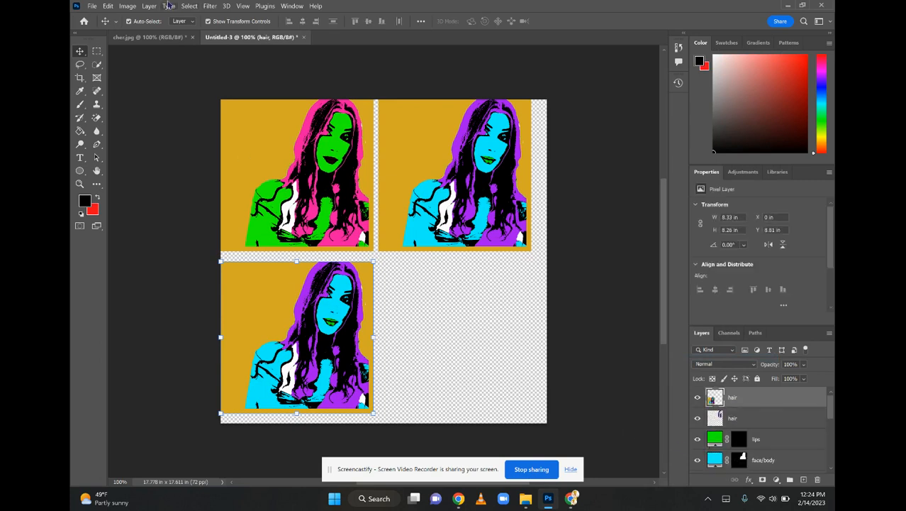
Set the merged lower portrait's hue to +125 with Hue/Saturation and deselect it
{"action": "left_click", "coordinate": [127, 6]}
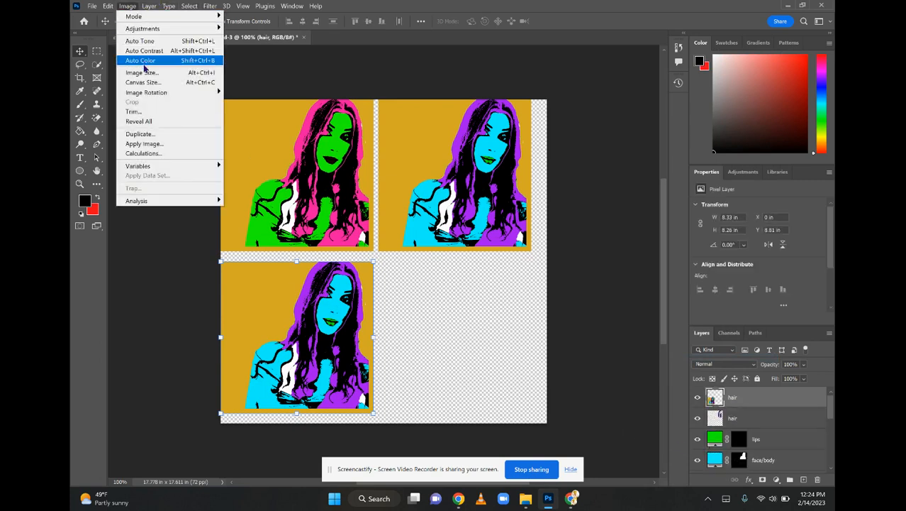
{"action": "mouse_move", "coordinate": [134, 33]}
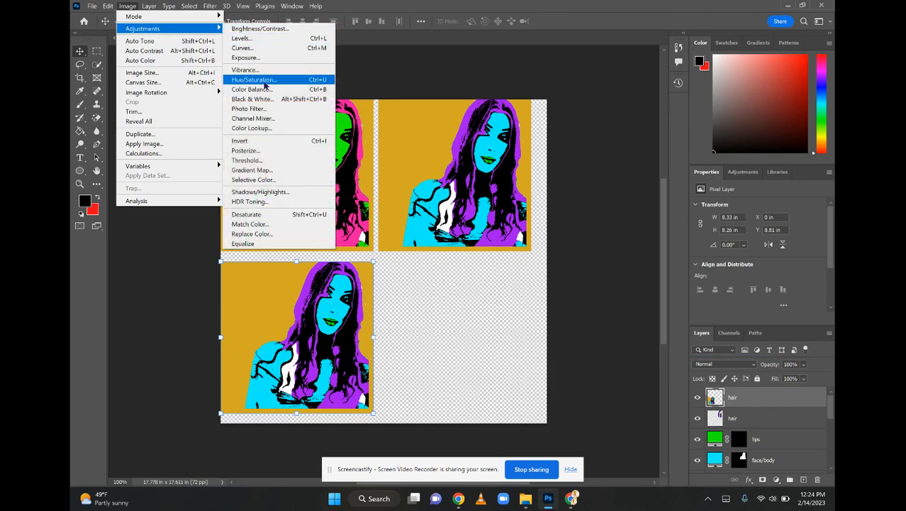
{"action": "left_click", "coordinate": [266, 78]}
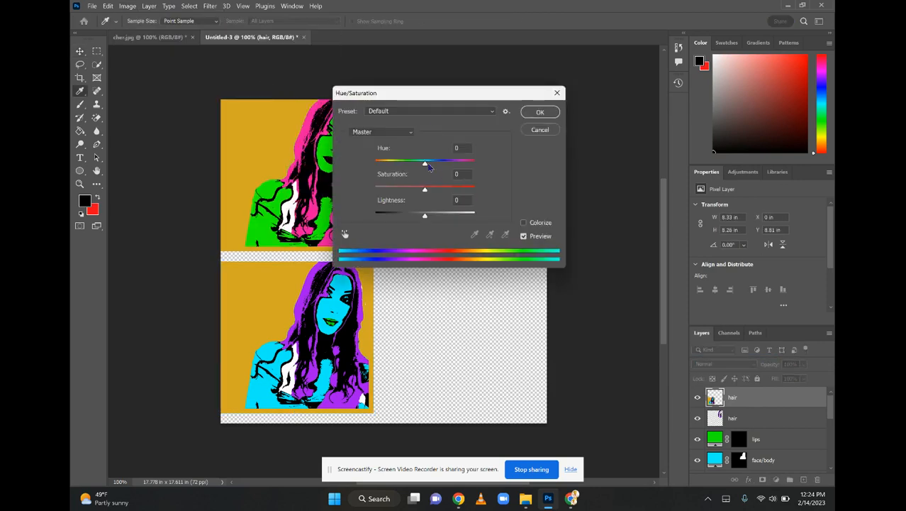
{"action": "left_click_drag", "start_coordinate": [426, 163], "coordinate": [465, 164]}
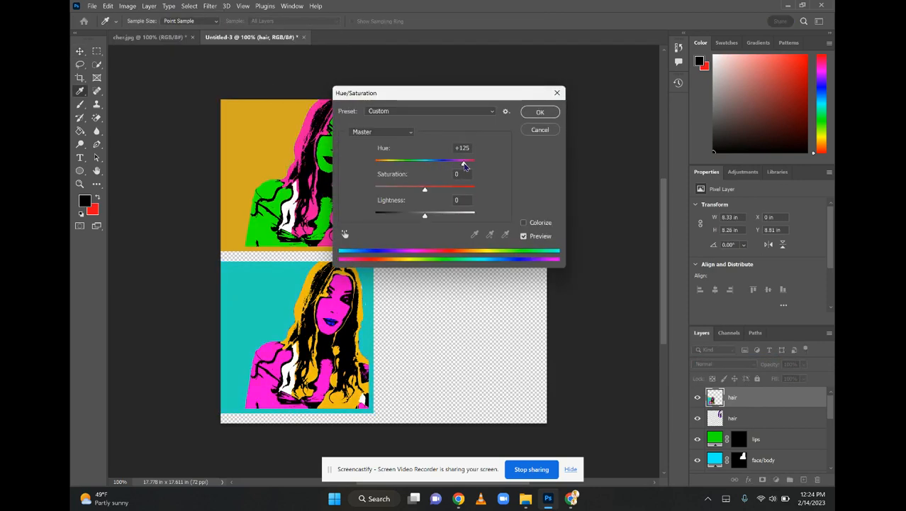
{"action": "left_click", "coordinate": [539, 113]}
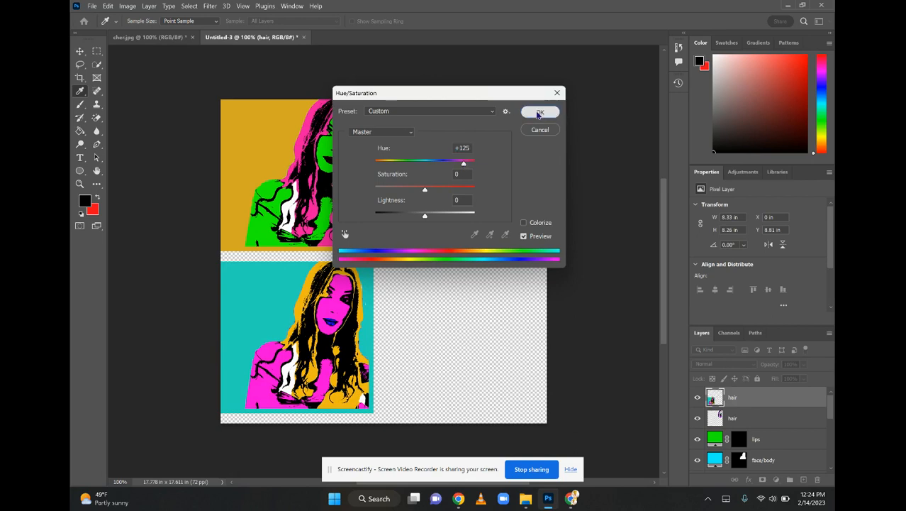
{"action": "left_click", "coordinate": [417, 161]}
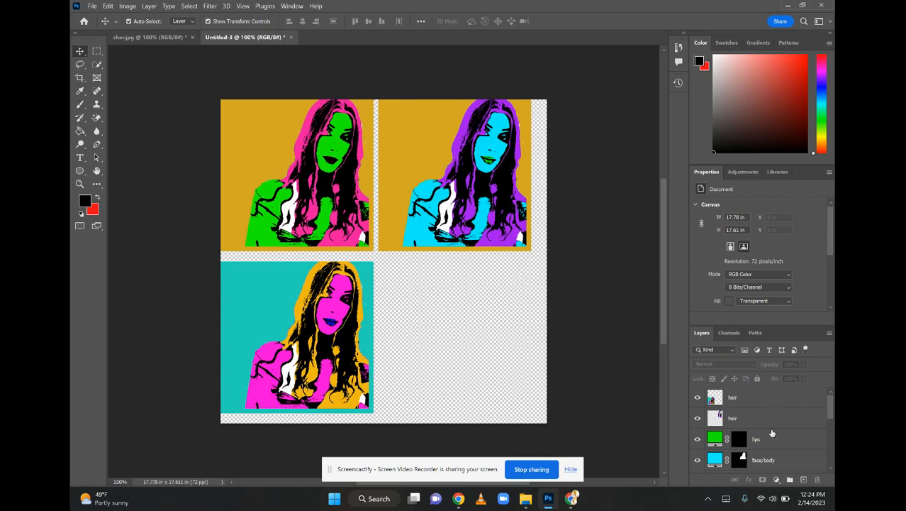
Set the blend mode of the green-faced portrait's lips layer to Linear Light so the lips show magenta
{"action": "left_click_drag", "start_coordinate": [831, 415], "coordinate": [831, 451]}
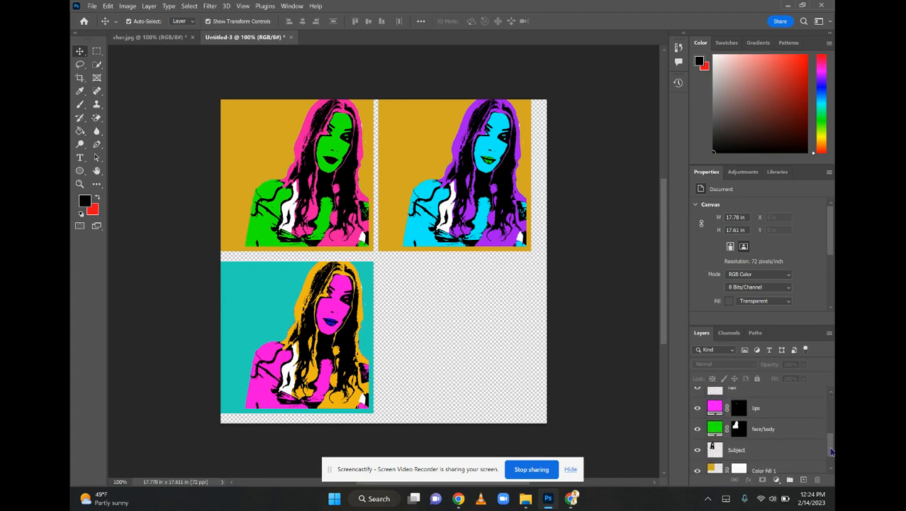
{"action": "left_click", "coordinate": [770, 415]}
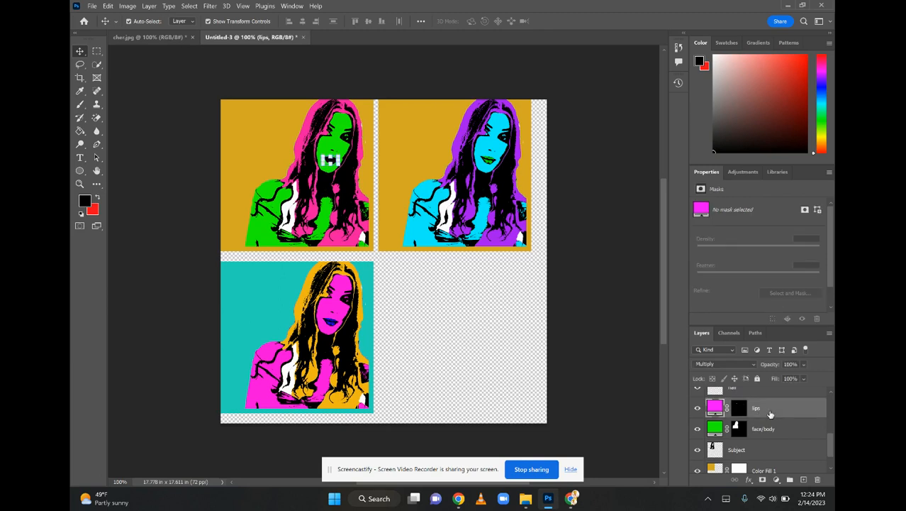
{"action": "left_click", "coordinate": [706, 364]}
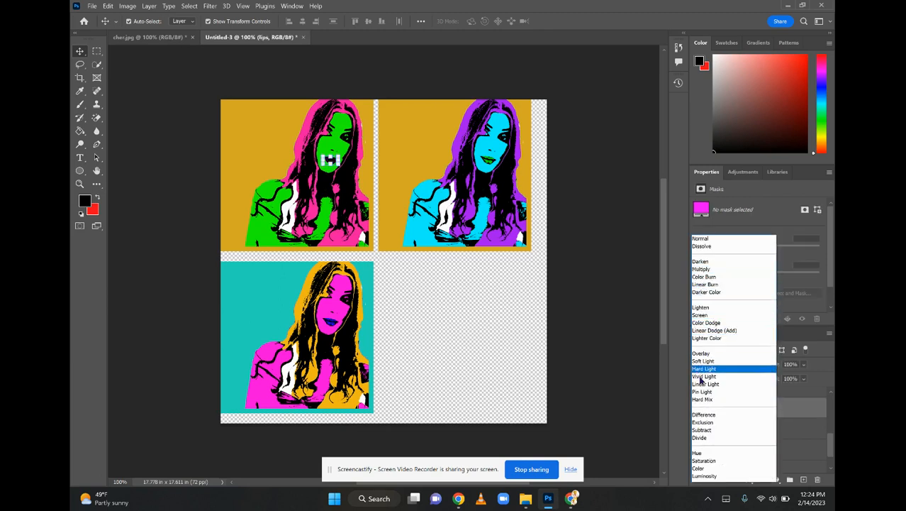
{"action": "left_click", "coordinate": [705, 384]}
{"action": "left_click", "coordinate": [705, 364]}
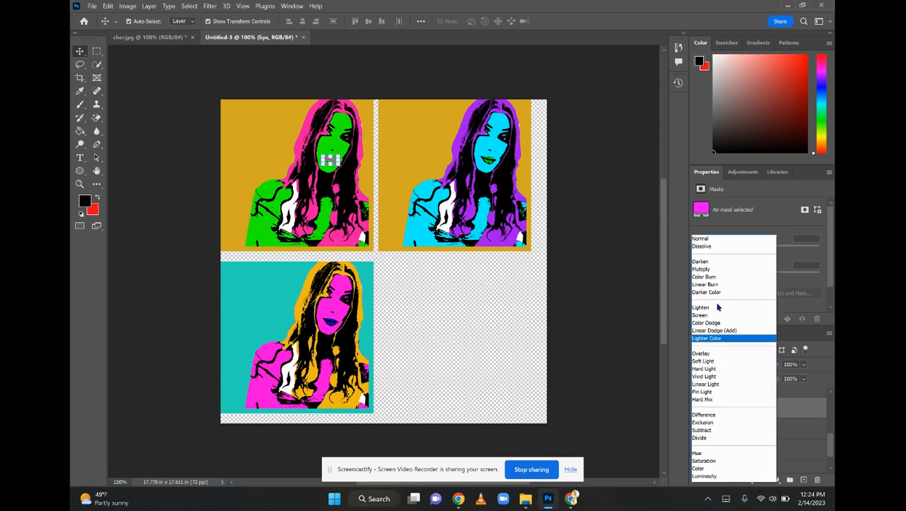
{"action": "left_click", "coordinate": [706, 383]}
Try Linear Light on the green-faced portrait's face/body layer, replace it with a blend mode that preserves the black line art, and deselect the layer
{"action": "left_click", "coordinate": [756, 437]}
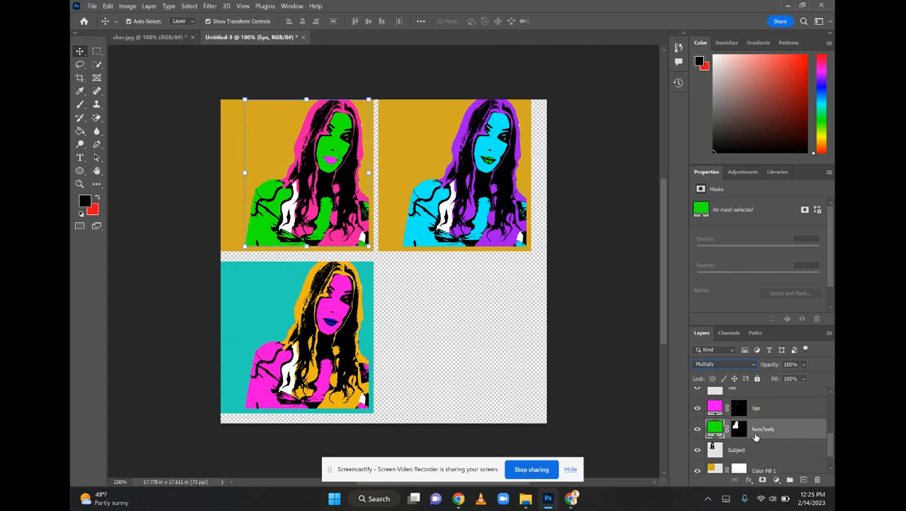
{"action": "left_click", "coordinate": [722, 365]}
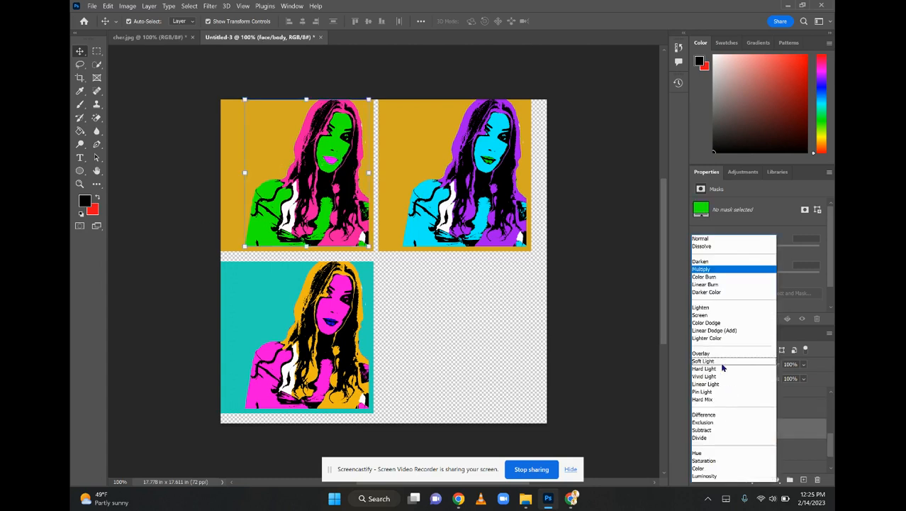
{"action": "left_click", "coordinate": [716, 379]}
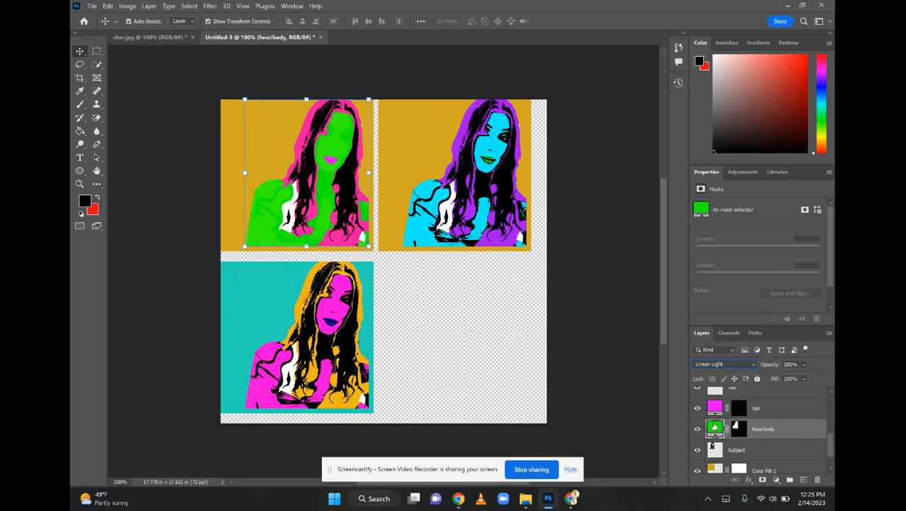
{"action": "left_click", "coordinate": [702, 366]}
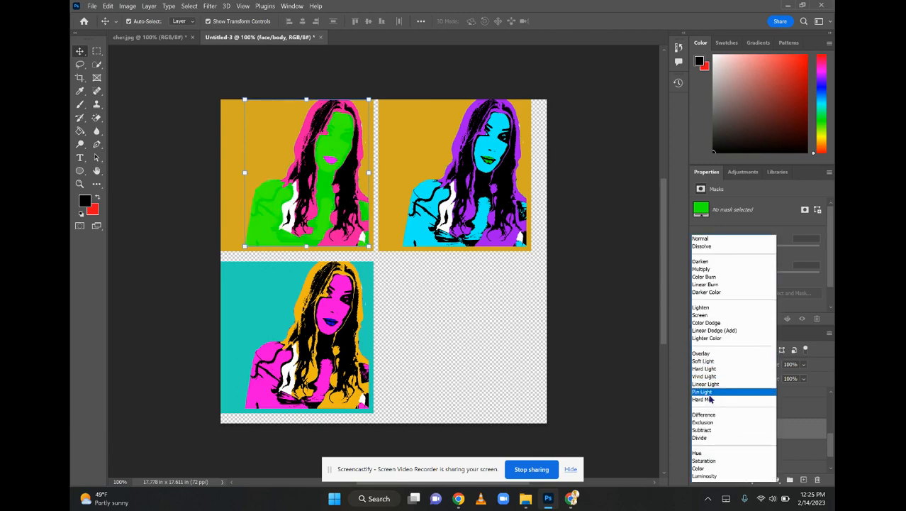
{"action": "left_click", "coordinate": [709, 374]}
{"action": "left_click", "coordinate": [707, 367]}
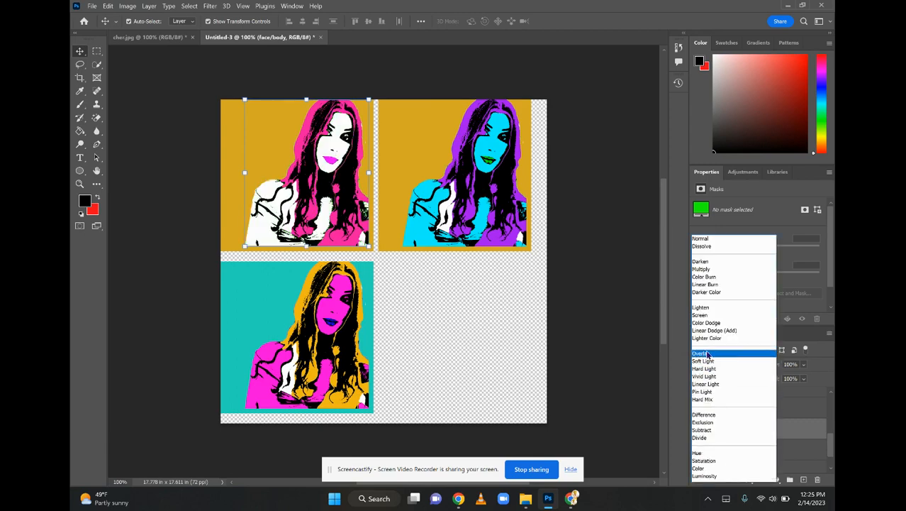
{"action": "left_click", "coordinate": [710, 290]}
{"action": "left_click", "coordinate": [459, 330]}
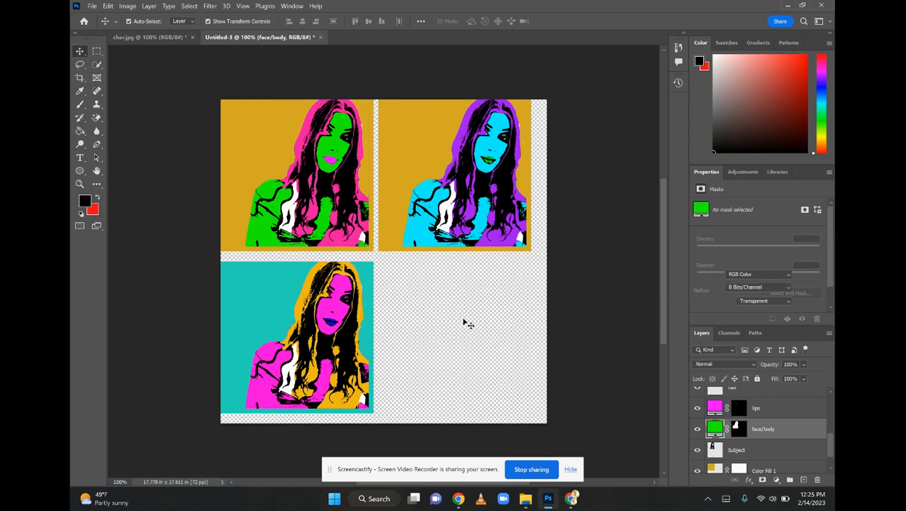